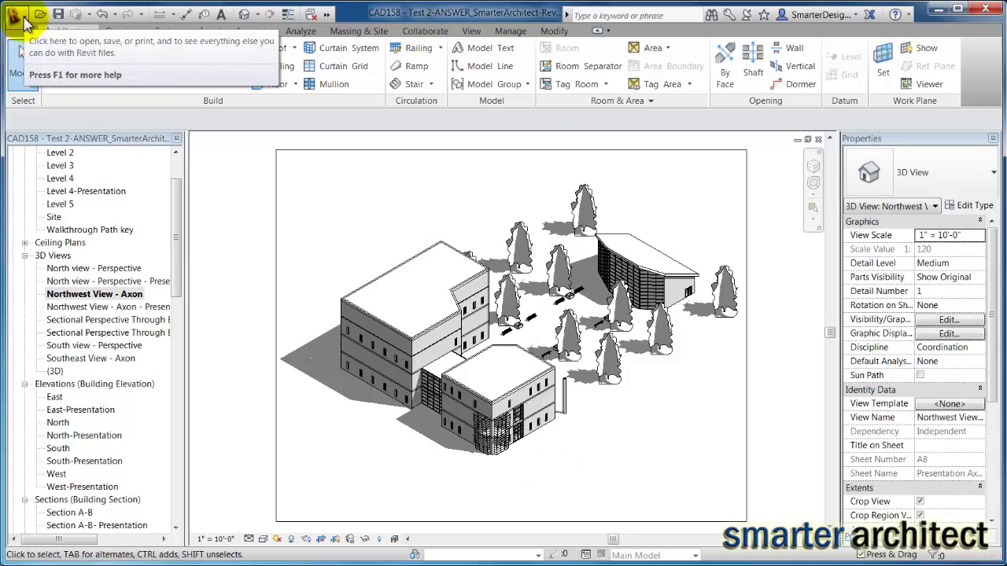
Step: Start a DWF/DWFx export of the project and create a new view/sheet set named Presentation Set
{"action": "left_click", "coordinate": [17, 16]}
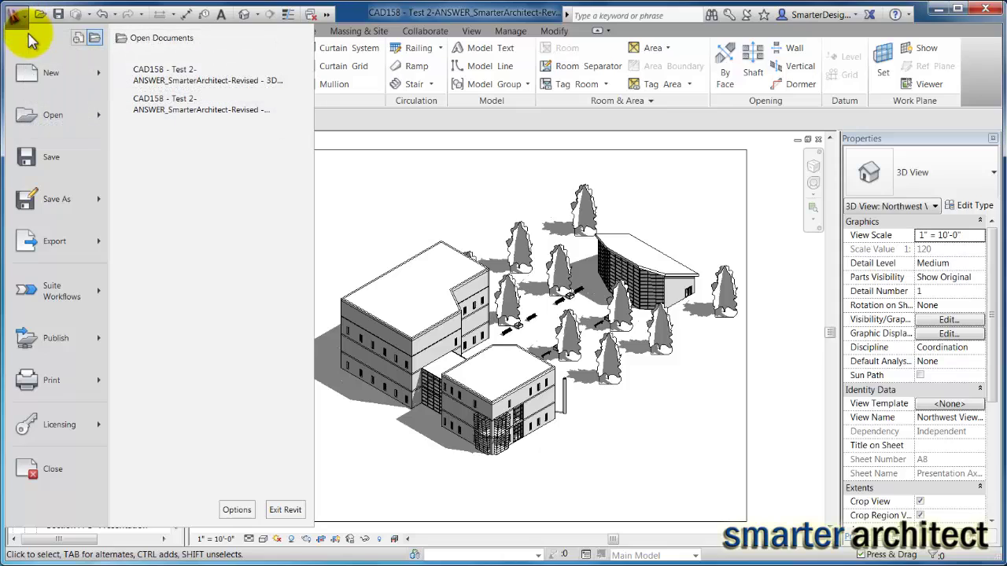
{"action": "mouse_move", "coordinate": [73, 247]}
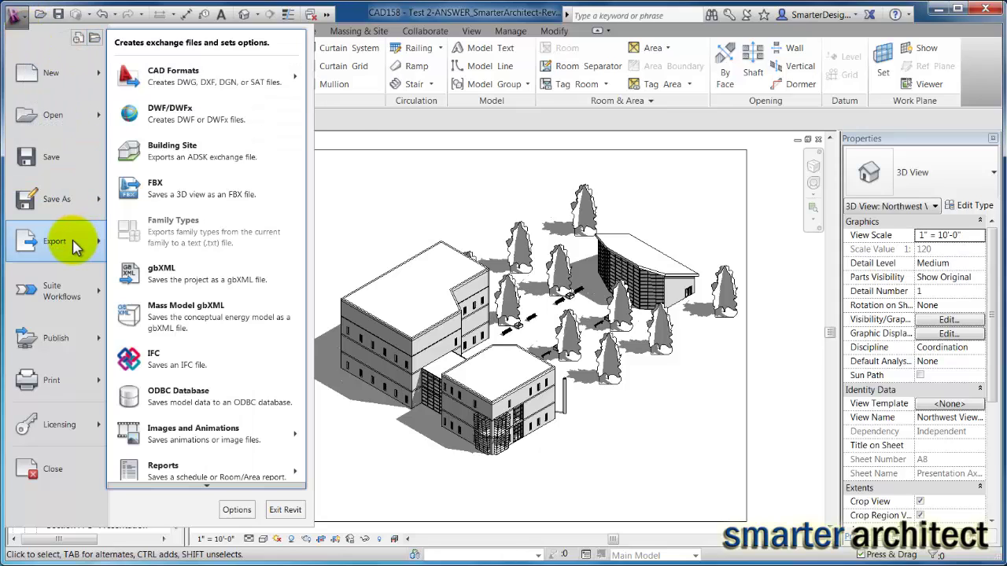
{"action": "left_click", "coordinate": [189, 114]}
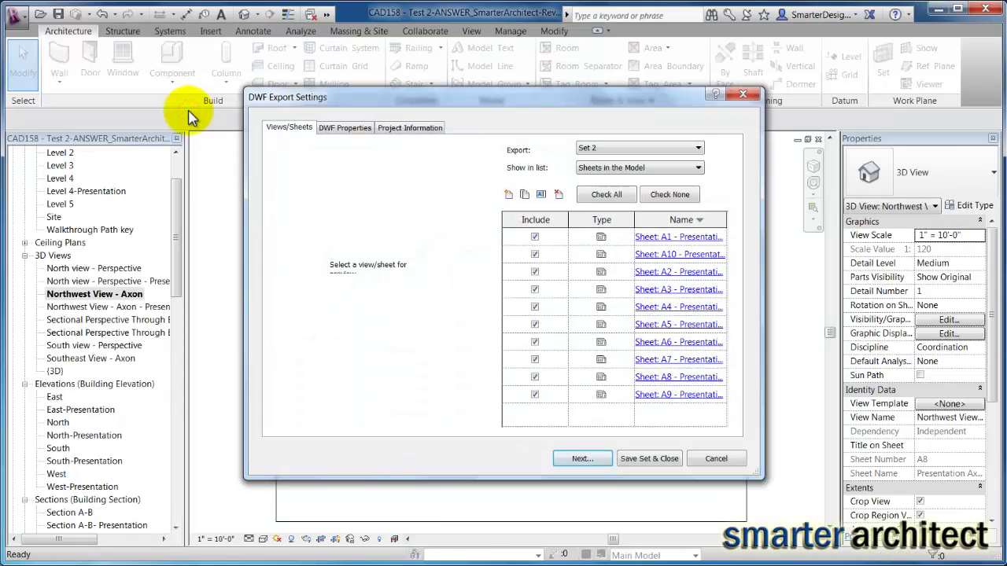
{"action": "mouse_move", "coordinate": [380, 96]}
{"action": "left_mouse_down"}
{"action": "mouse_move", "coordinate": [360, 98]}
{"action": "mouse_move", "coordinate": [398, 90]}
{"action": "left_mouse_up"}
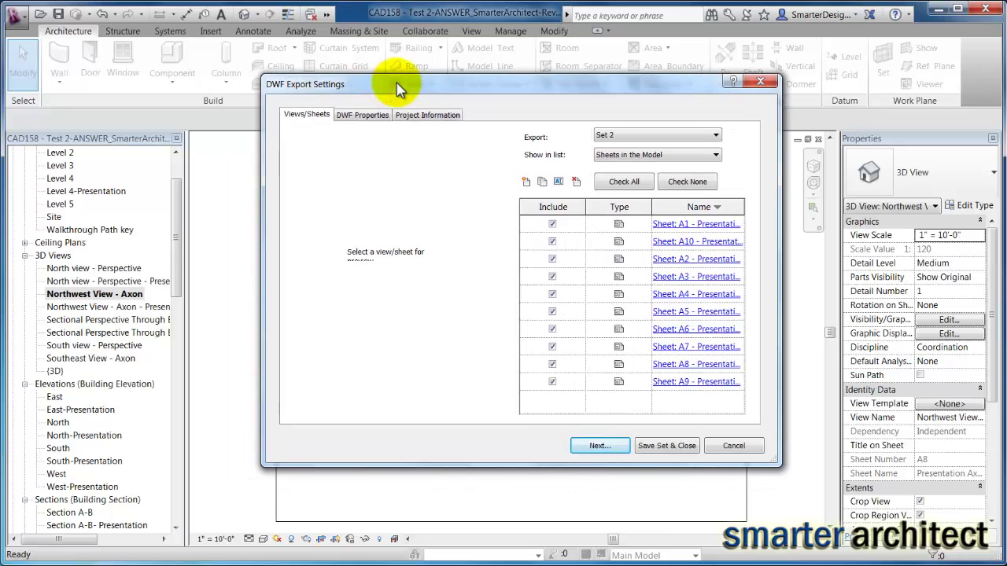
{"action": "left_click", "coordinate": [527, 183]}
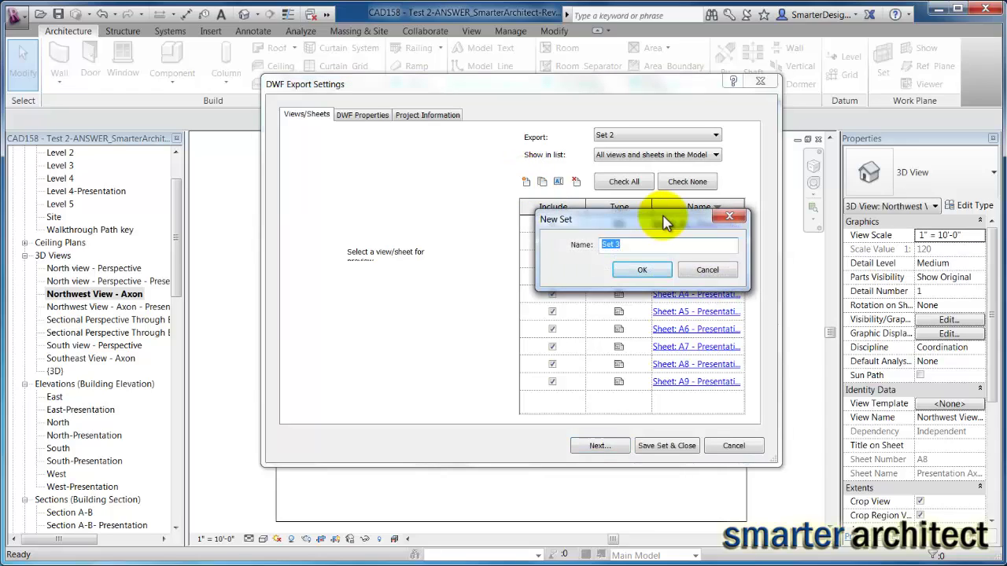
{"action": "type", "text": "Presentation Se"}
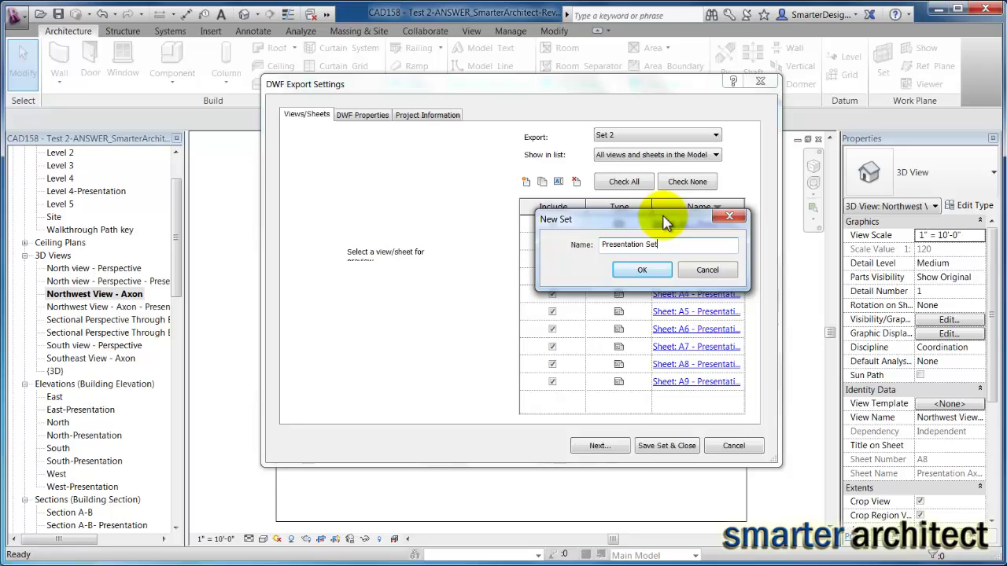
{"action": "left_click", "coordinate": [637, 269]}
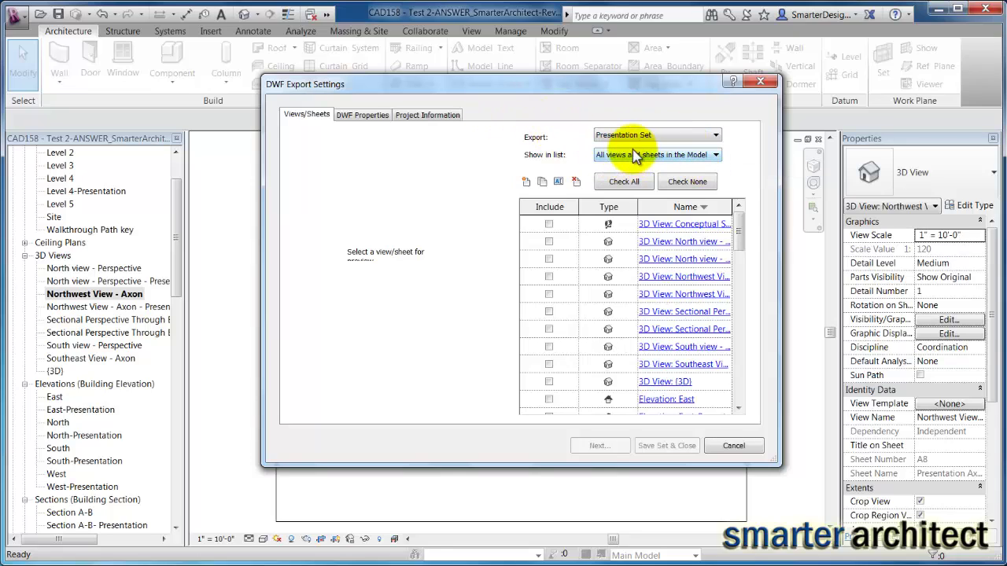
Step: List the sheets in the model and include all of them, A1 to A10, in Presentation Set
{"action": "left_click", "coordinate": [716, 156]}
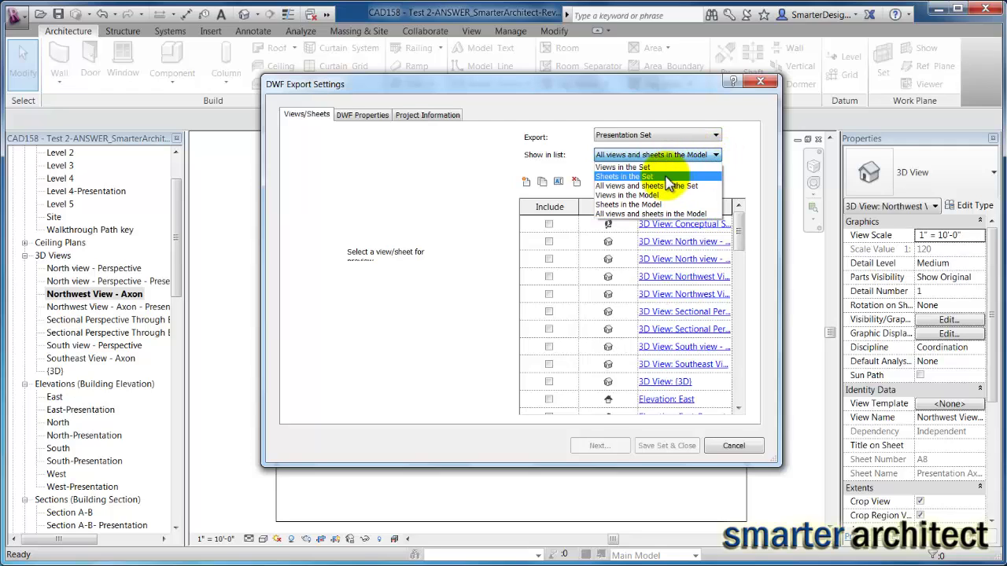
{"action": "left_click", "coordinate": [634, 178]}
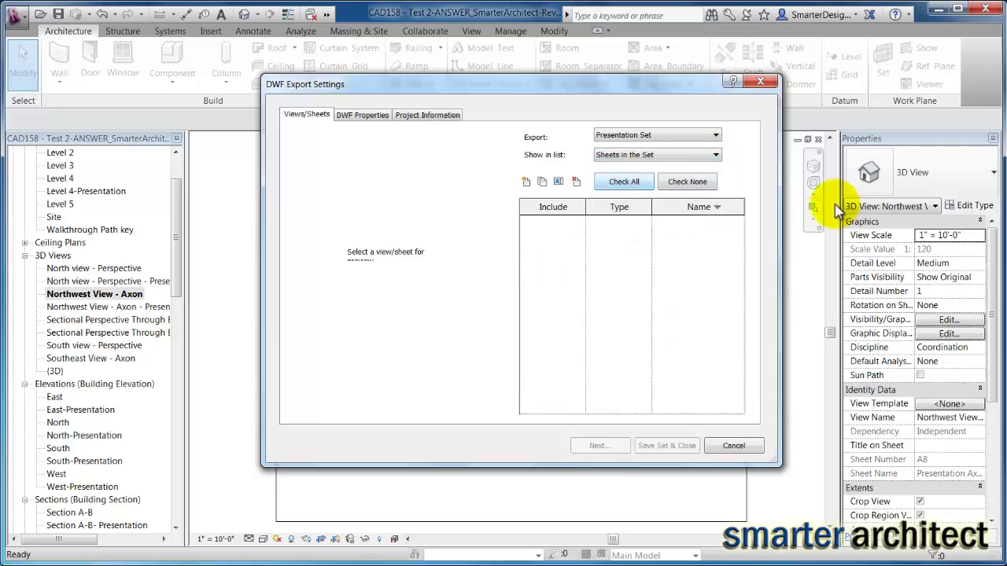
{"action": "left_click", "coordinate": [715, 155]}
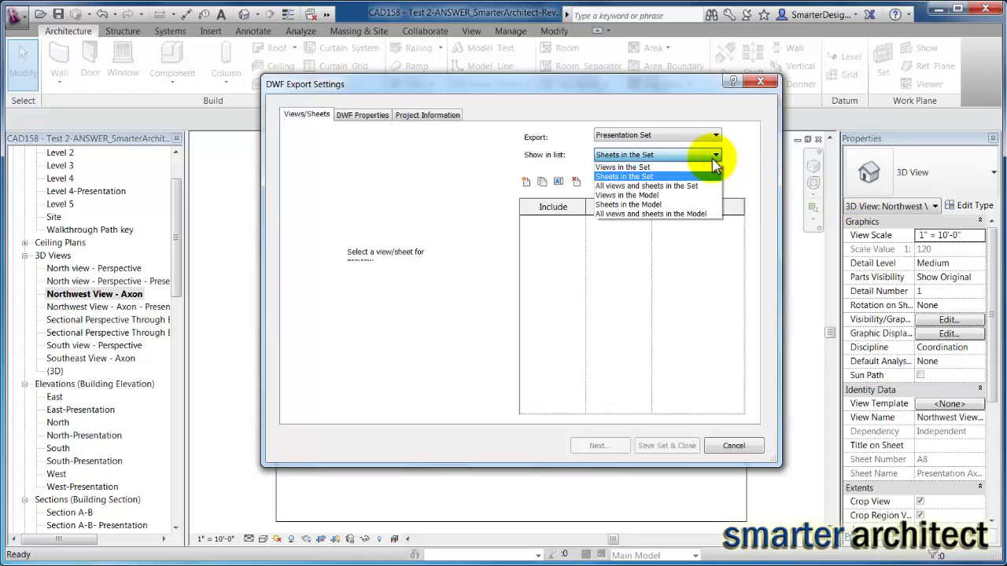
{"action": "left_click", "coordinate": [715, 161]}
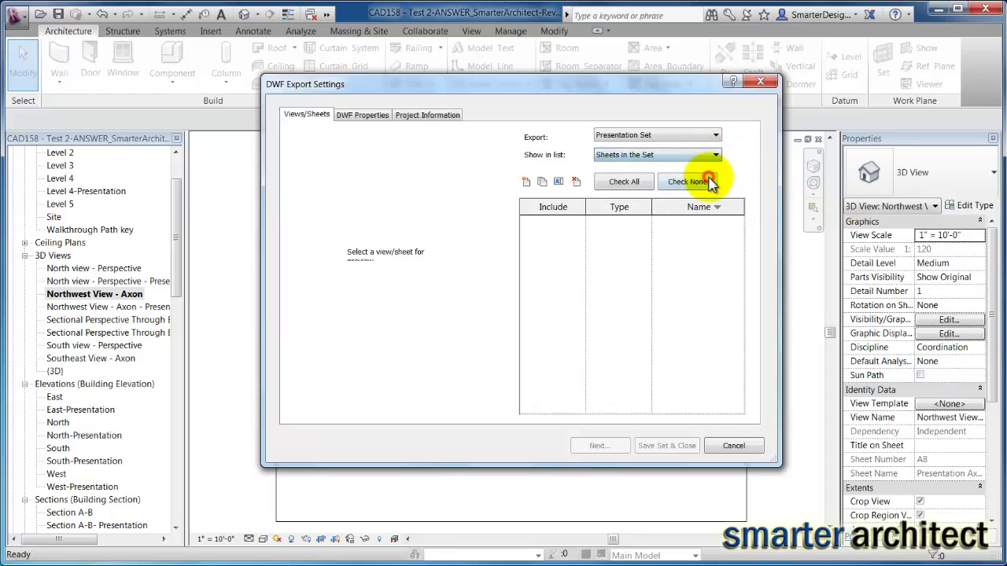
{"action": "left_click", "coordinate": [713, 157]}
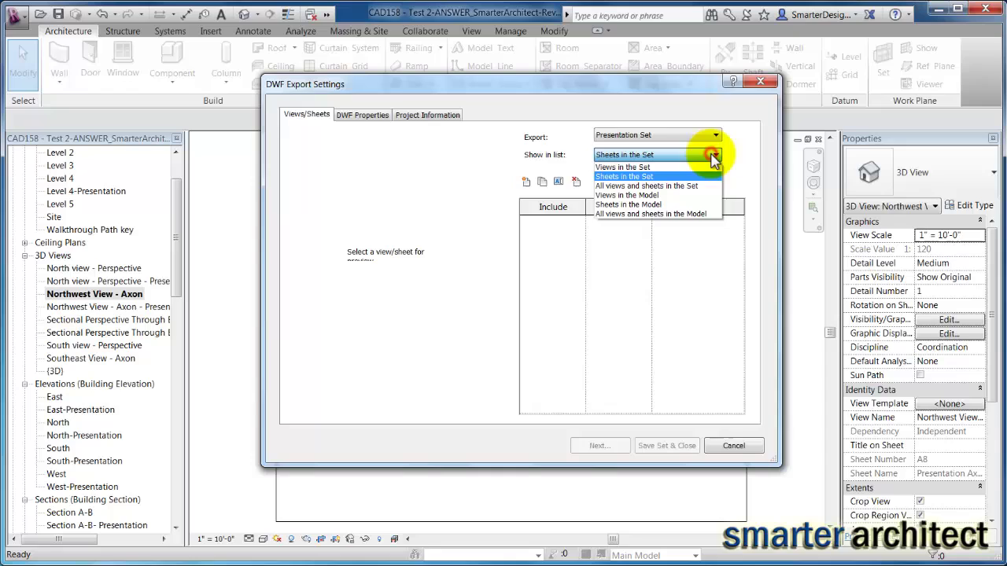
{"action": "left_click", "coordinate": [684, 206]}
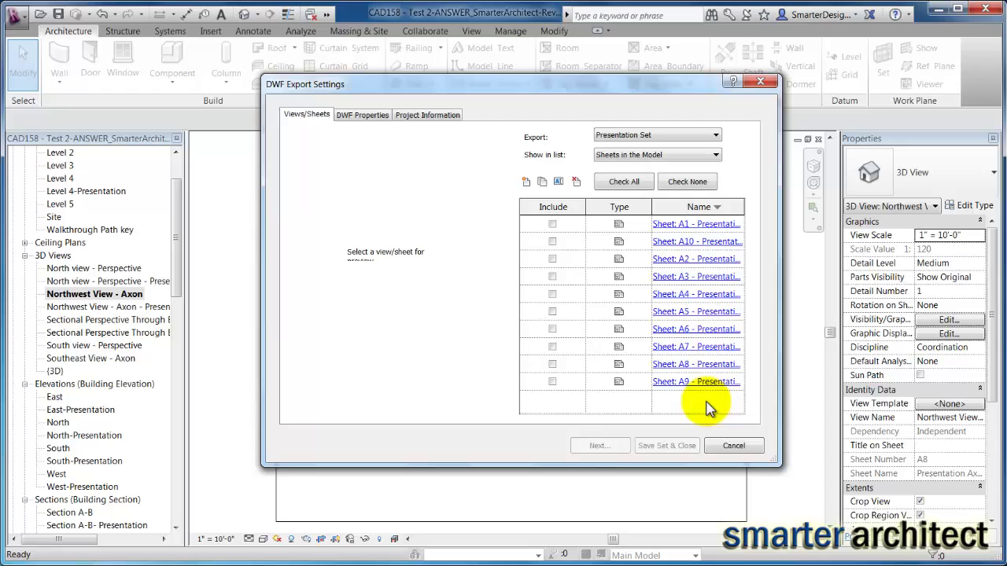
{"action": "left_click", "coordinate": [623, 183]}
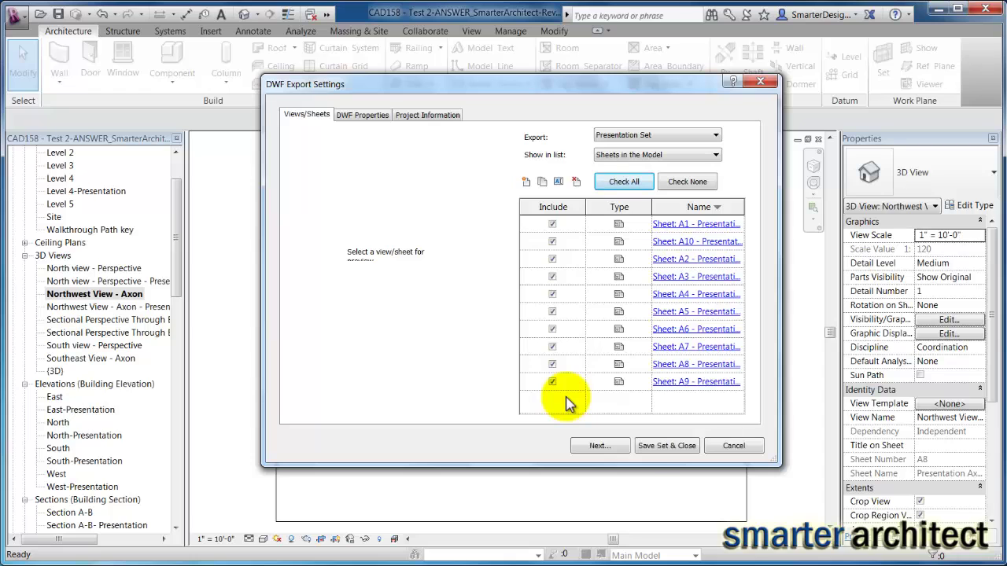
Step: Export the set to the Desktop as a DWFx file named CAD158 - Test 2-ANSWER_SmarterArchitect-Revised
{"action": "left_click", "coordinate": [614, 449]}
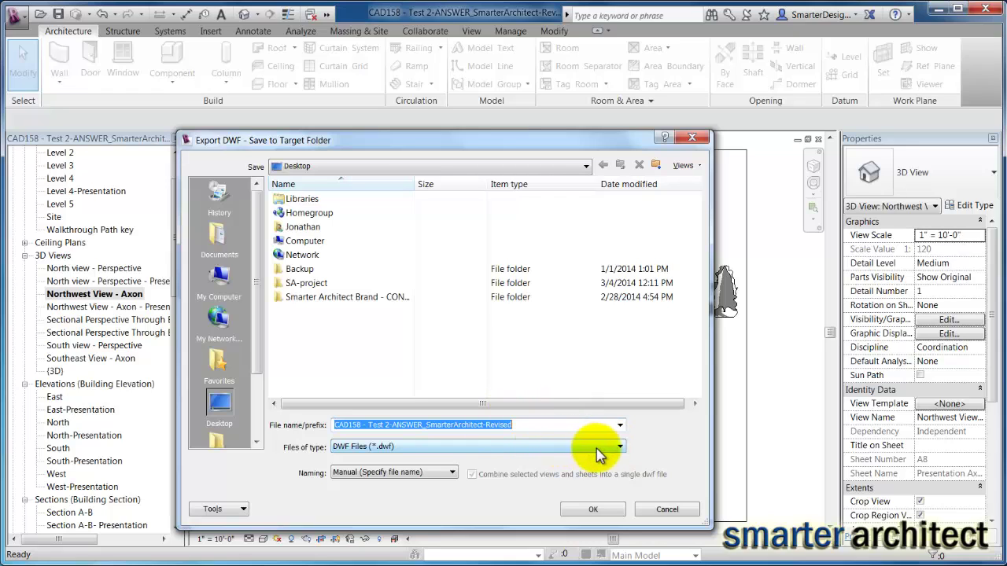
{"action": "left_click", "coordinate": [620, 447]}
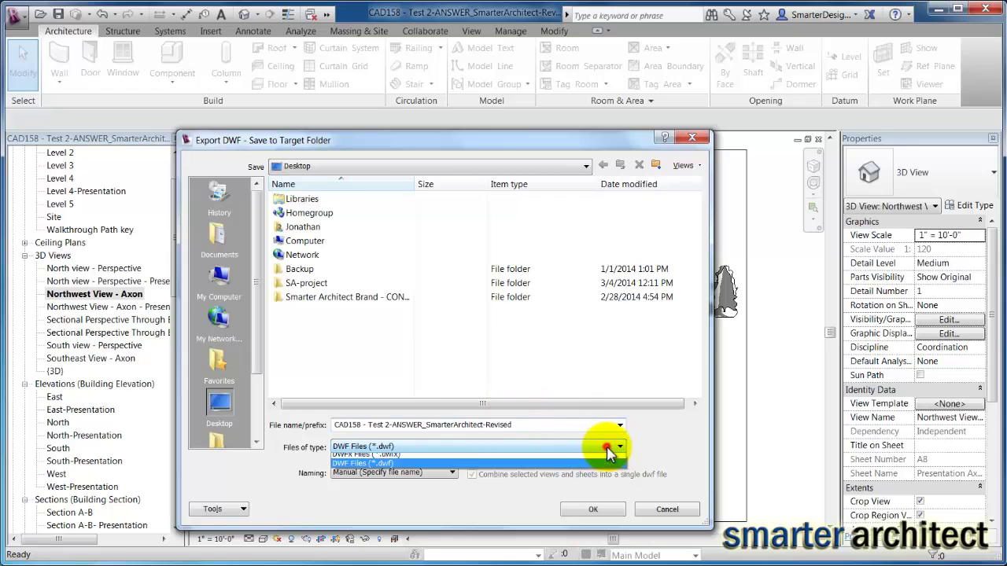
{"action": "left_click", "coordinate": [544, 464]}
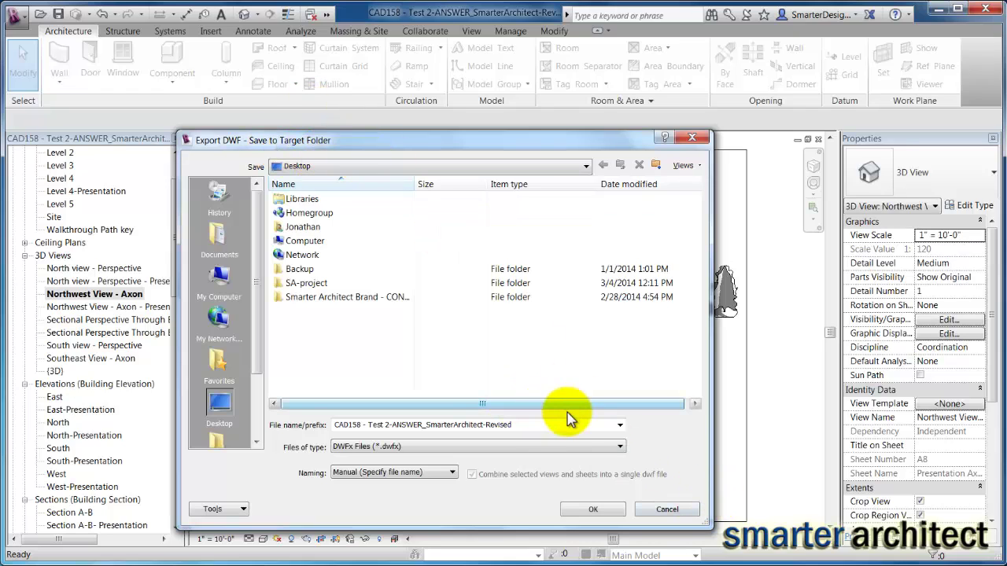
{"action": "left_click", "coordinate": [596, 512]}
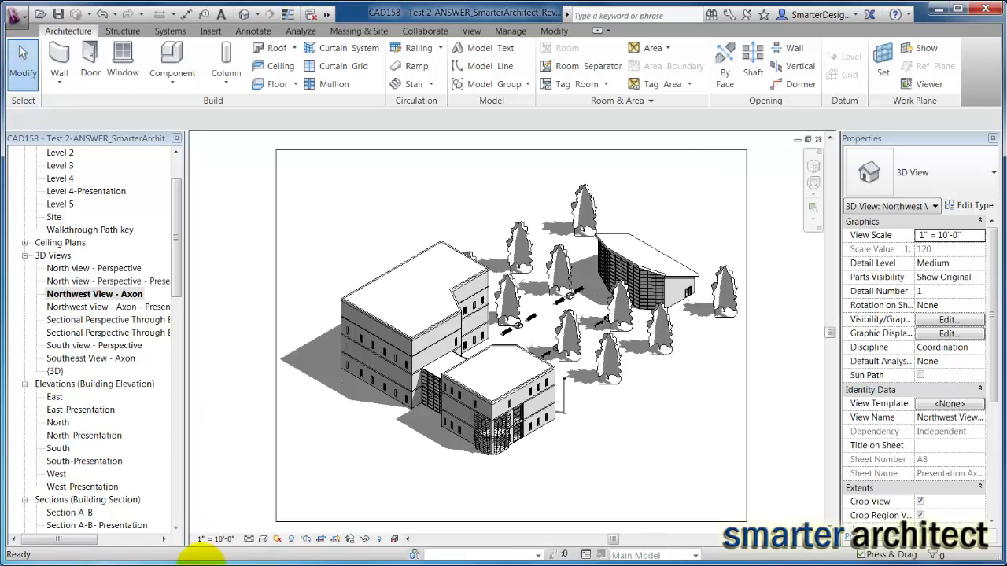
{"action": "left_click", "coordinate": [437, 288]}
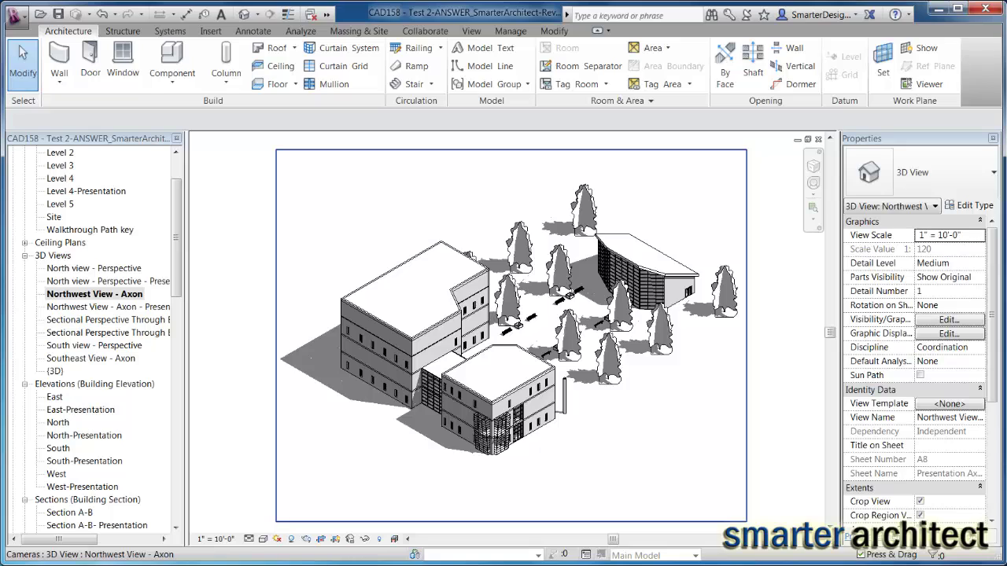
{"action": "key", "text": "Escape"}
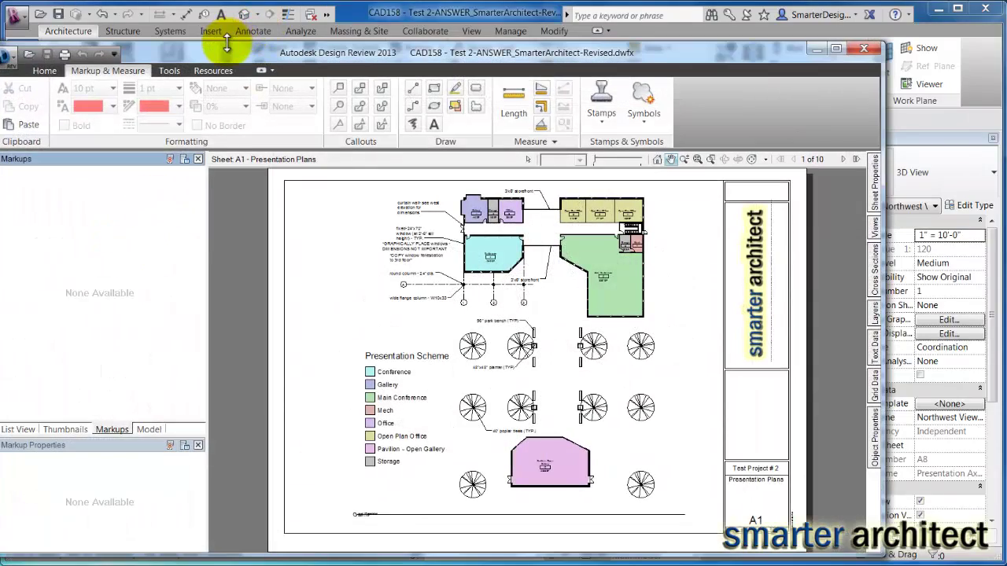
Step: In Autodesk Design Review, show the exported file's sheet thumbnails, view sheet A2 and return to sheet A1
{"action": "left_click_drag", "start_coordinate": [226, 53], "coordinate": [264, 29]}
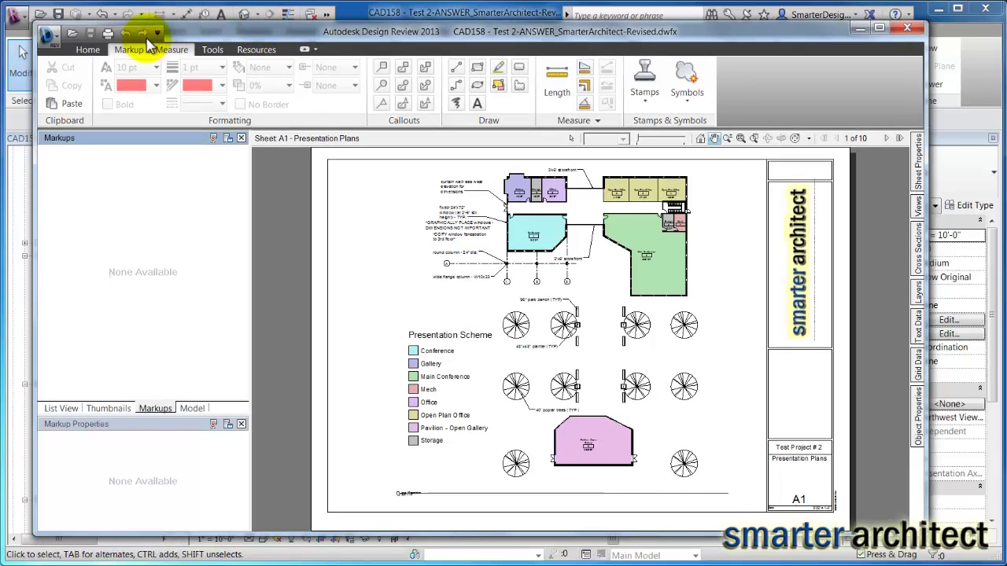
{"action": "left_click", "coordinate": [89, 52]}
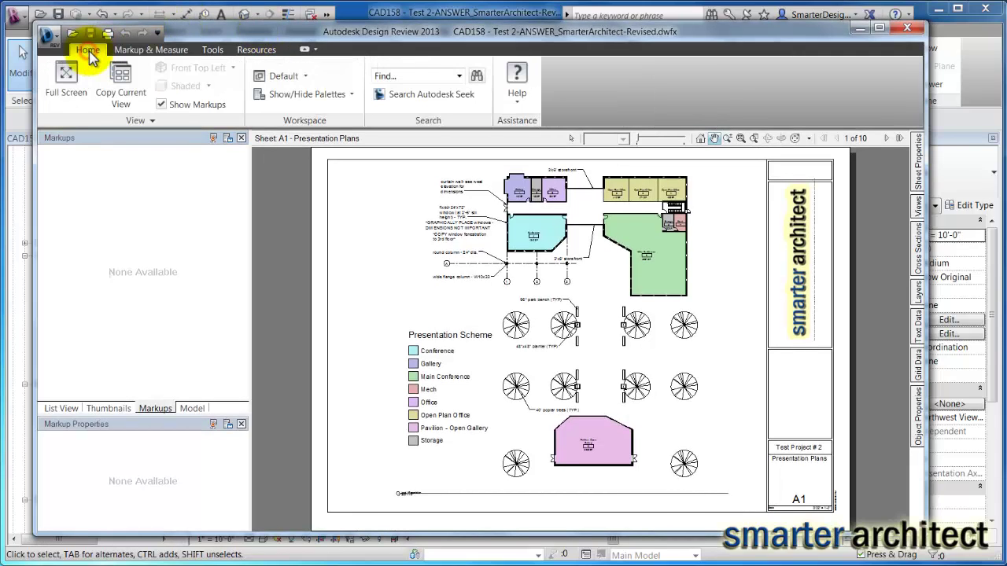
{"action": "left_click", "coordinate": [142, 55]}
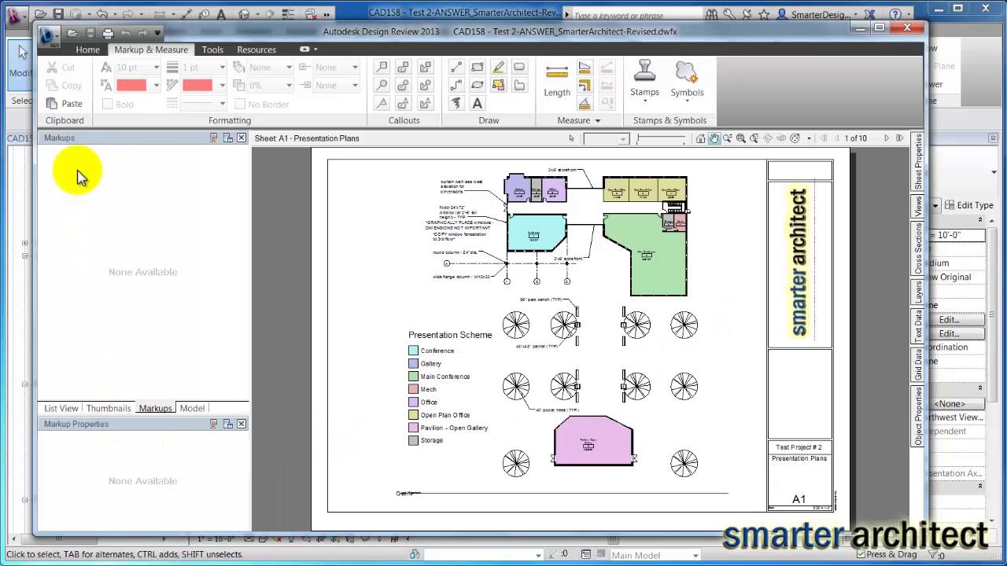
{"action": "left_click", "coordinate": [110, 409]}
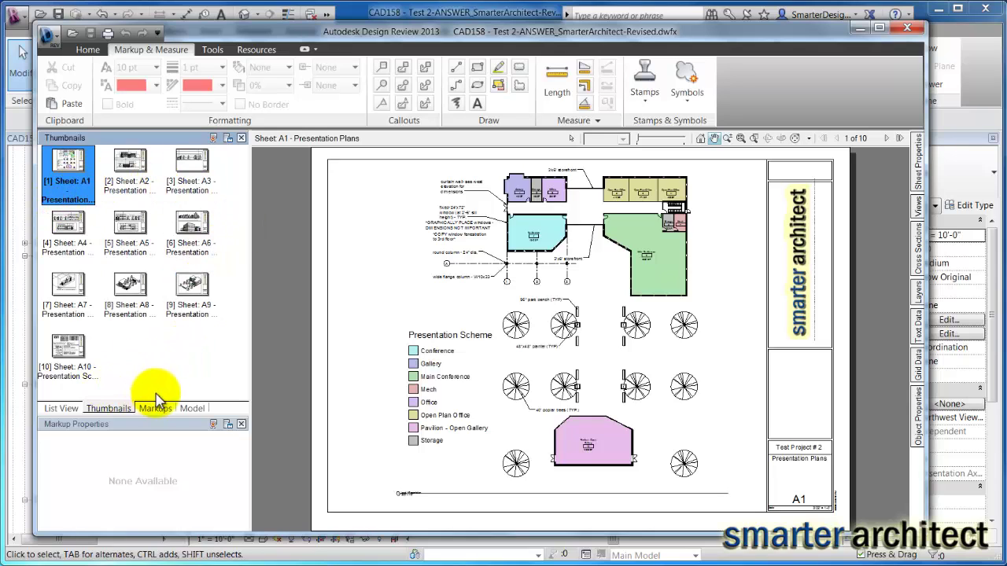
{"action": "left_click", "coordinate": [128, 174]}
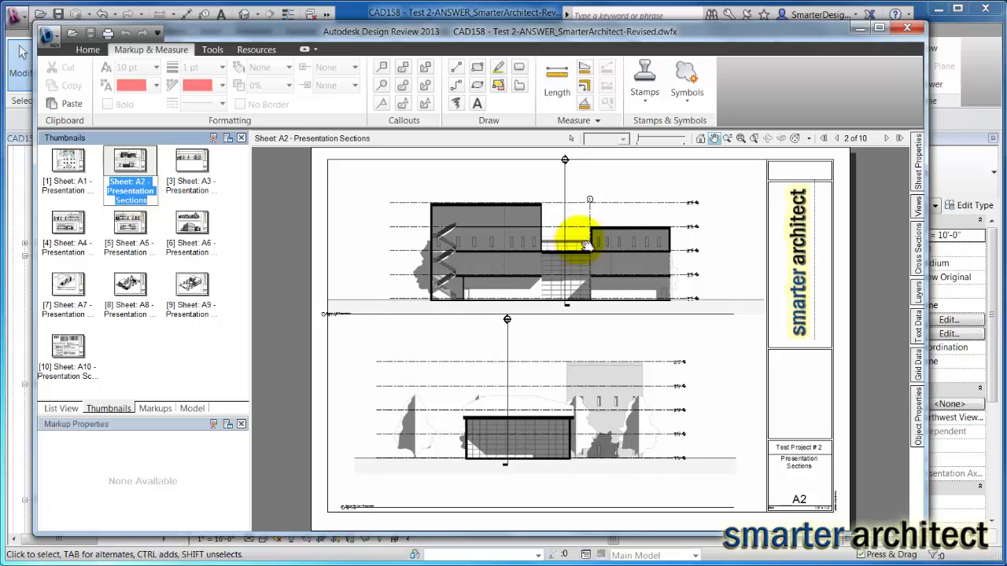
{"action": "left_click", "coordinate": [72, 165]}
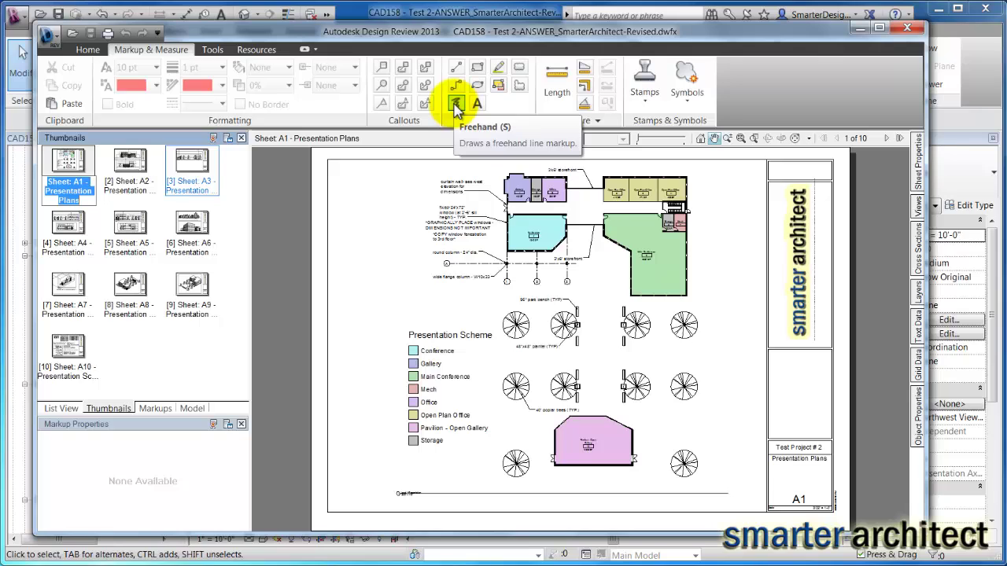
Step: Circle the curtain wall note on sheet A1 with a red freehand markup at 10 pt line weight
{"action": "left_click", "coordinate": [456, 106]}
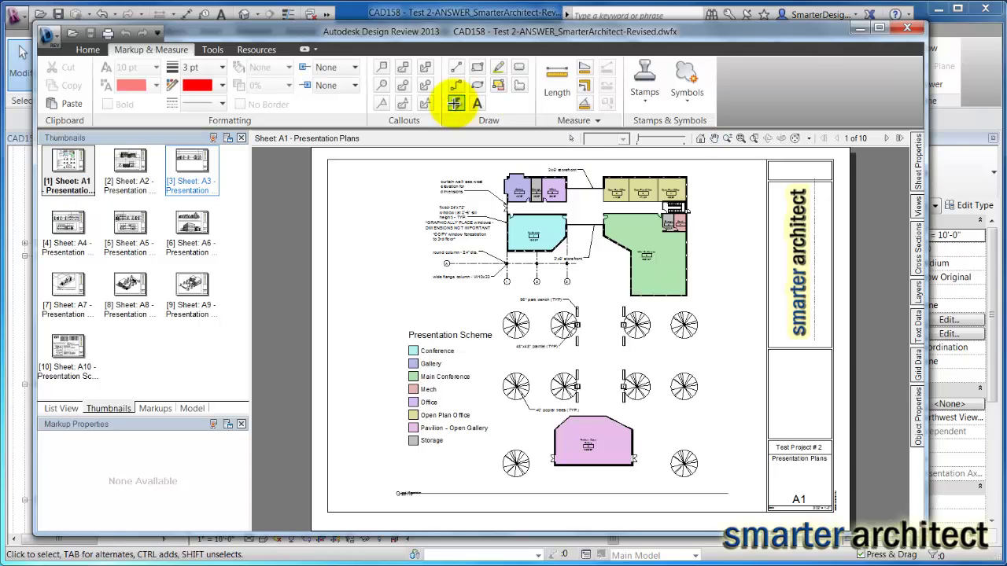
{"action": "left_click", "coordinate": [223, 69]}
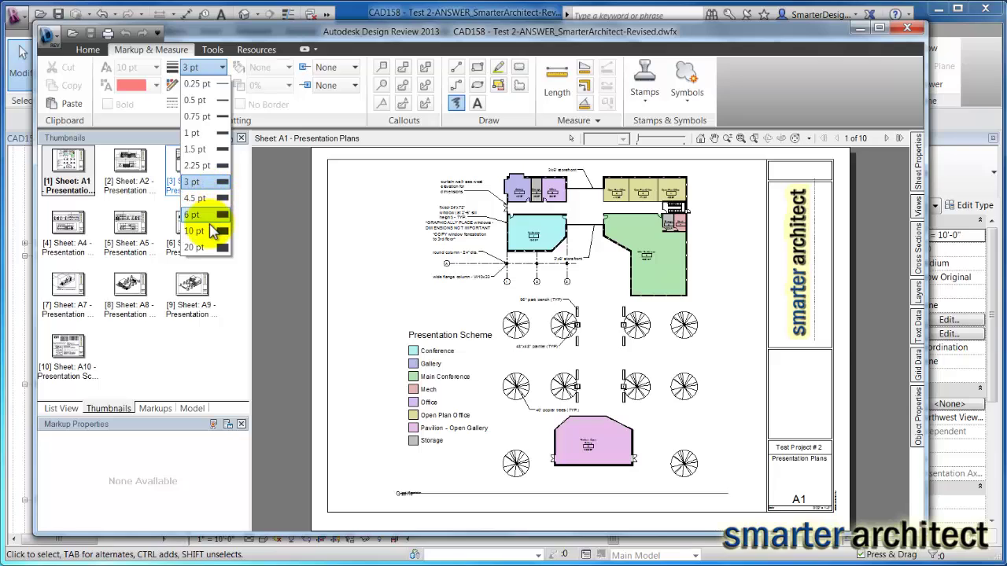
{"action": "left_click", "coordinate": [210, 230]}
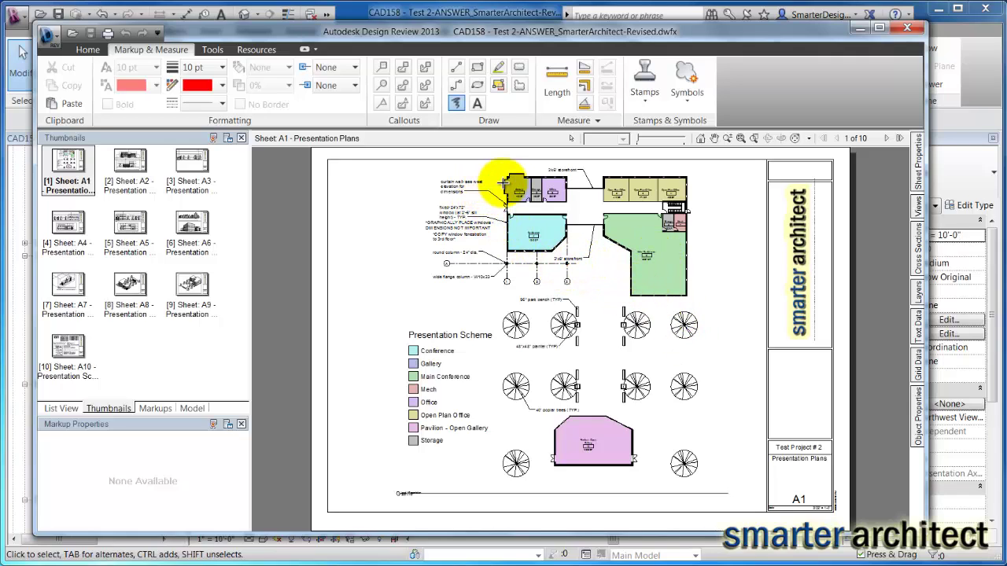
{"action": "mouse_move", "coordinate": [492, 180]}
{"action": "left_mouse_down"}
{"action": "mouse_move", "coordinate": [449, 169]}
{"action": "mouse_move", "coordinate": [434, 181]}
{"action": "mouse_move", "coordinate": [437, 197]}
{"action": "mouse_move", "coordinate": [477, 197]}
{"action": "mouse_move", "coordinate": [497, 183]}
{"action": "mouse_move", "coordinate": [443, 168]}
{"action": "left_mouse_up"}
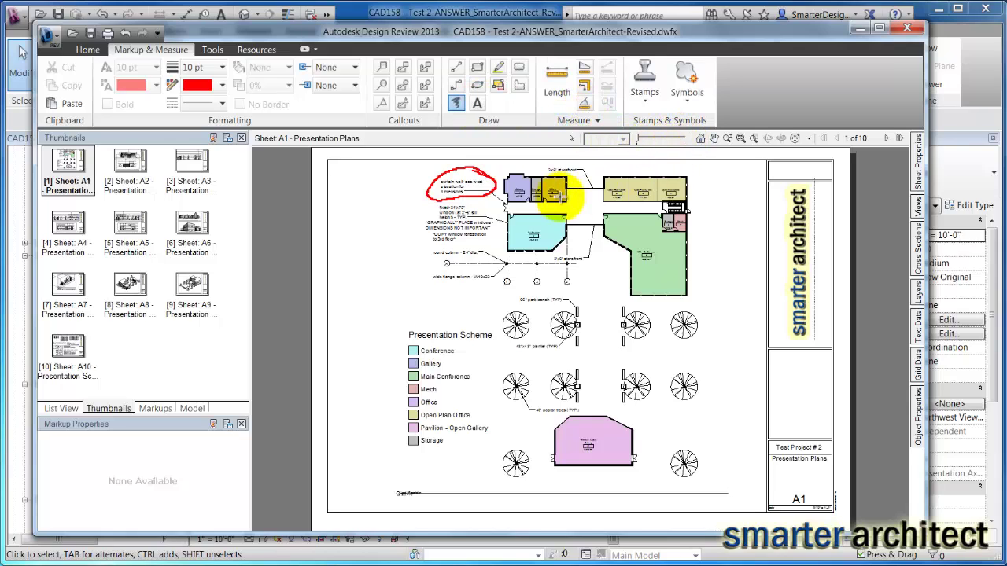
Step: Add a red 24 pt text box reading "curtain wall on east elevation" beside the circled curtain wall note on sheet A1
{"action": "scroll", "coordinate": [484, 210], "scroll_direction": "up", "scroll_amount": 3}
{"action": "scroll", "coordinate": [476, 208], "scroll_direction": "down", "scroll_amount": 3}
{"action": "scroll", "coordinate": [478, 202], "scroll_direction": "up", "scroll_amount": 3}
{"action": "scroll", "coordinate": [526, 258], "scroll_direction": "down", "scroll_amount": 1}
{"action": "scroll", "coordinate": [526, 258], "scroll_direction": "down", "scroll_amount": 6}
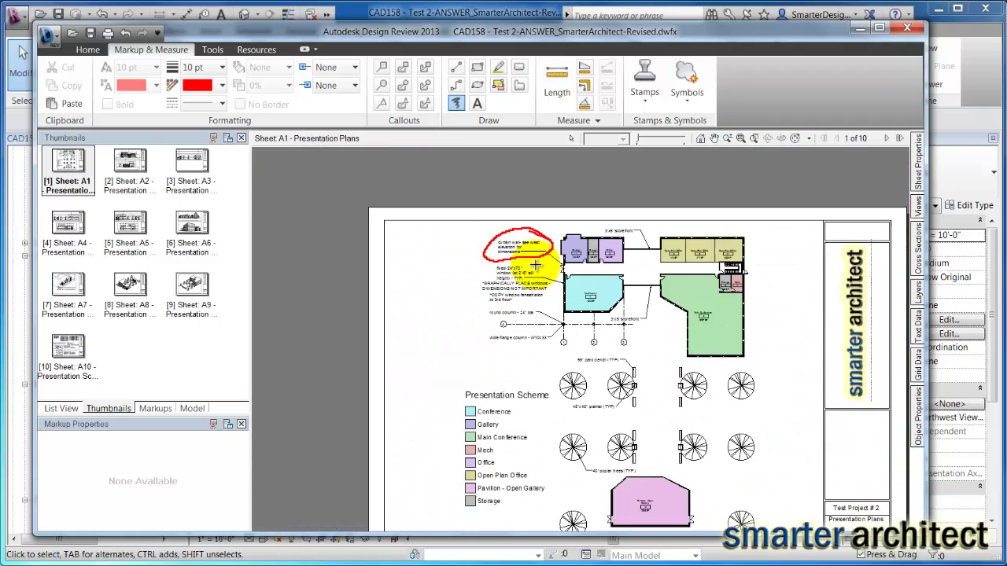
{"action": "scroll", "coordinate": [528, 265], "scroll_direction": "up", "scroll_amount": 2}
{"action": "middle_click_drag", "start_coordinate": [533, 254], "coordinate": [486, 253]}
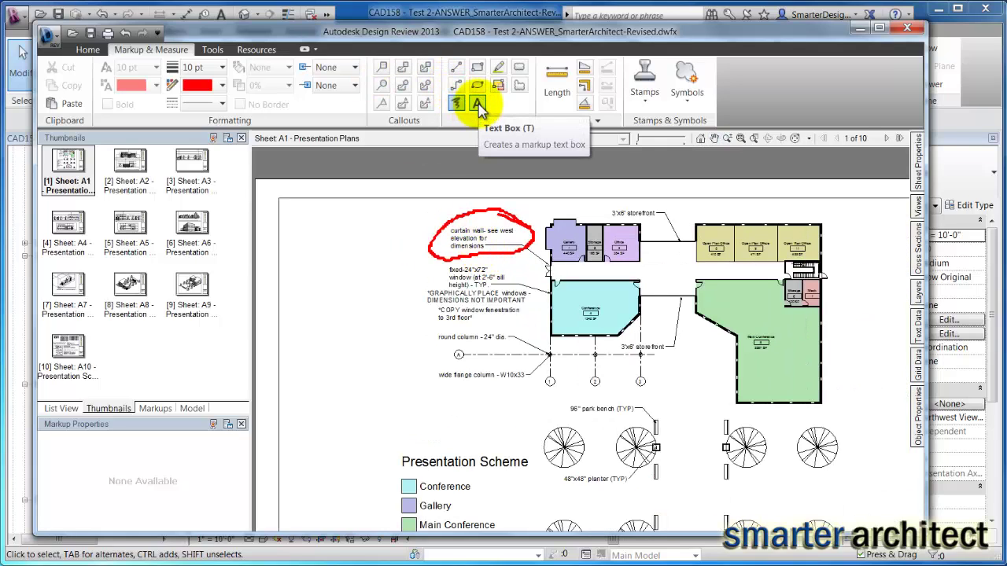
{"action": "left_click", "coordinate": [477, 103]}
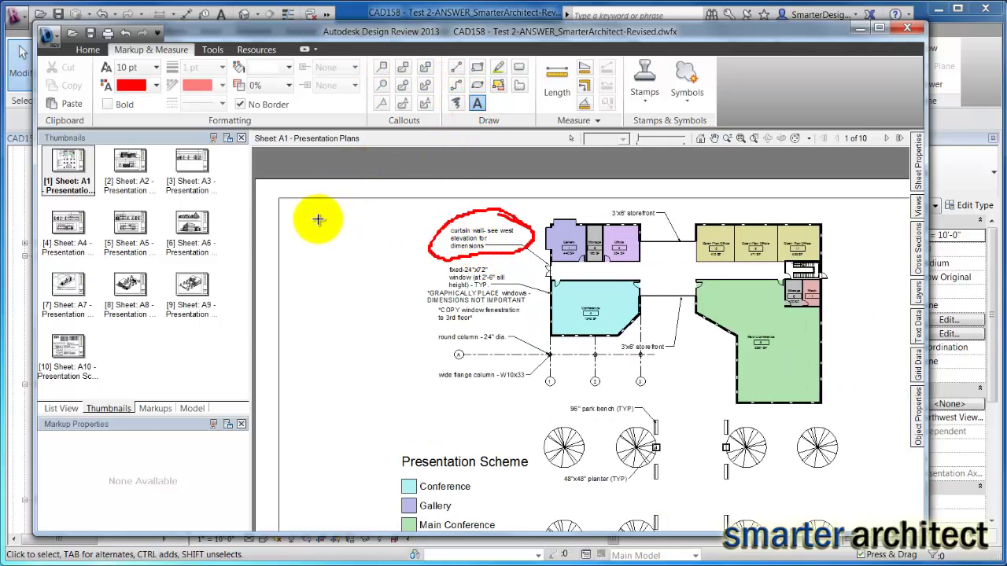
{"action": "left_click_drag", "start_coordinate": [318, 218], "coordinate": [415, 250]}
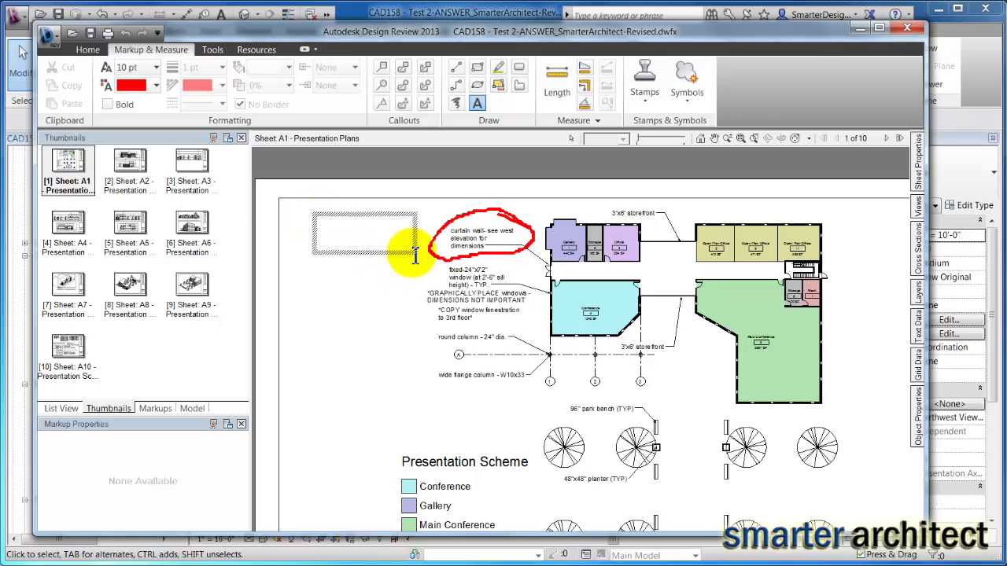
{"action": "left_click", "coordinate": [142, 67]}
{"action": "left_click", "coordinate": [124, 229]}
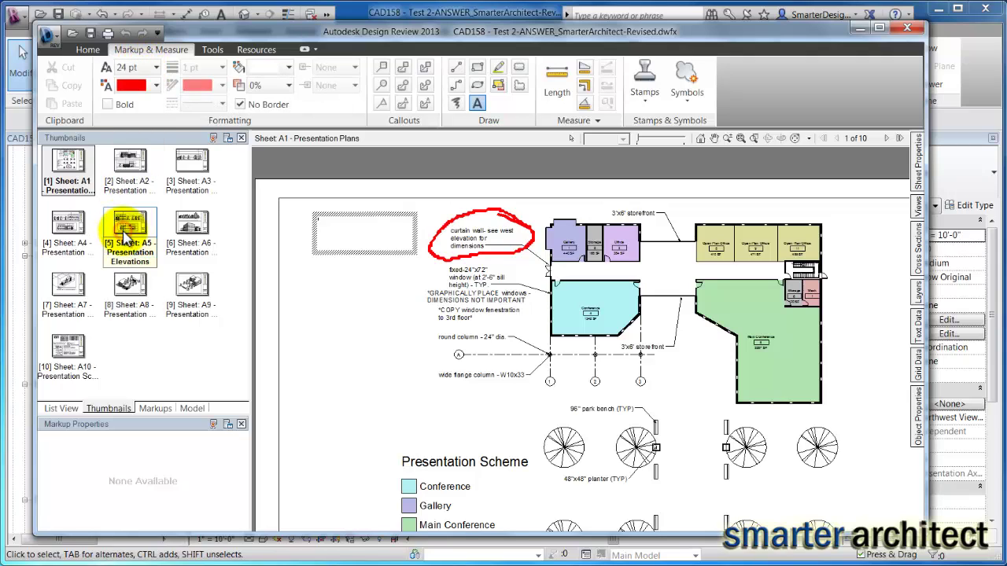
{"action": "left_click", "coordinate": [327, 225]}
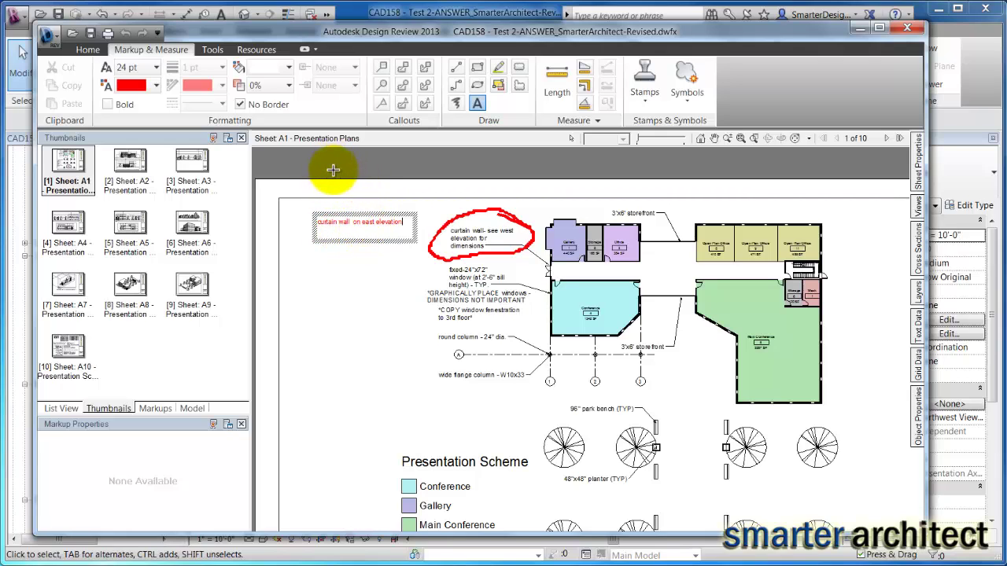
{"action": "left_click", "coordinate": [331, 167]}
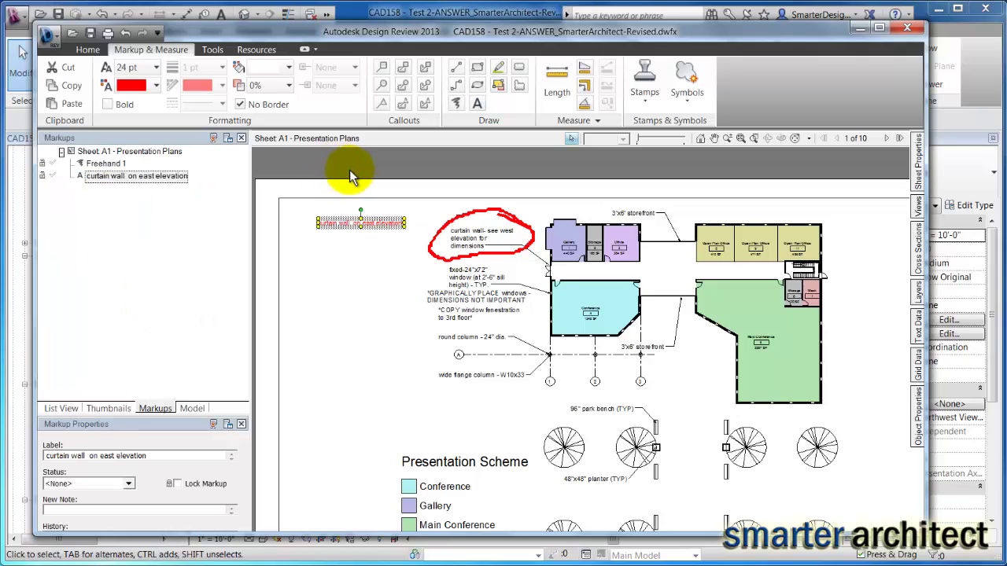
Step: Move the "curtain wall on east elevation" text right up against the red freehand circle
{"action": "left_click", "coordinate": [361, 214]}
{"action": "left_click", "coordinate": [374, 221]}
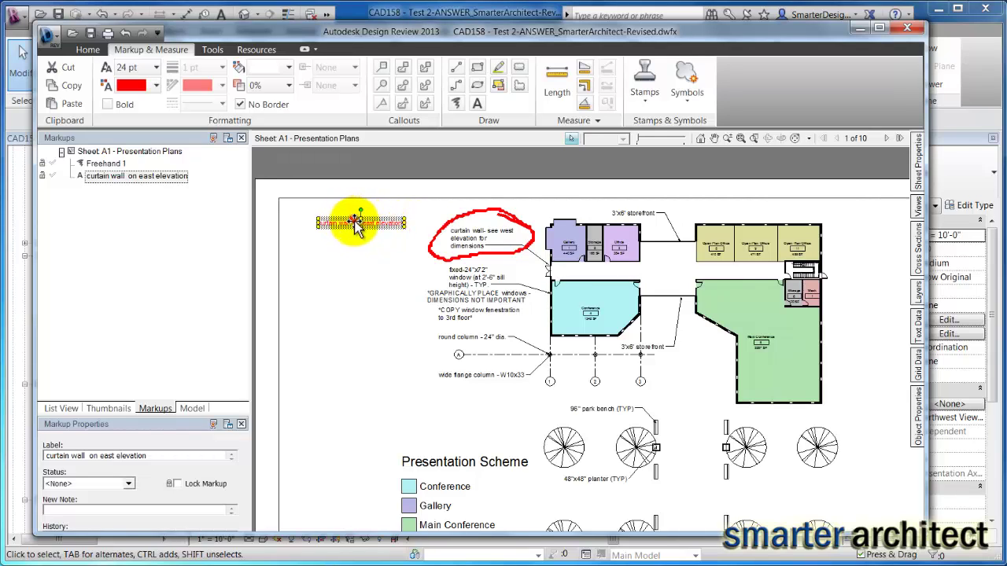
{"action": "mouse_move", "coordinate": [360, 224]}
{"action": "left_mouse_down"}
{"action": "mouse_move", "coordinate": [376, 252]}
{"action": "mouse_move", "coordinate": [384, 220]}
{"action": "mouse_move", "coordinate": [469, 218]}
{"action": "mouse_move", "coordinate": [370, 224]}
{"action": "mouse_move", "coordinate": [391, 223]}
{"action": "left_mouse_up"}
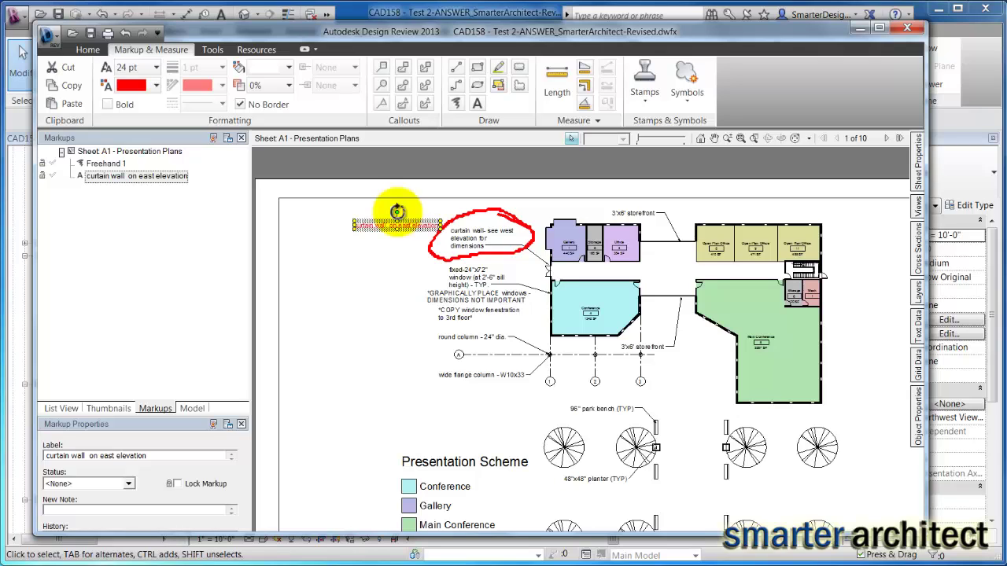
Step: Draw a red rectangle cloud around the graphic placement and window fenestration notes and a stepped polycloud at the round column note
{"action": "left_click", "coordinate": [521, 71]}
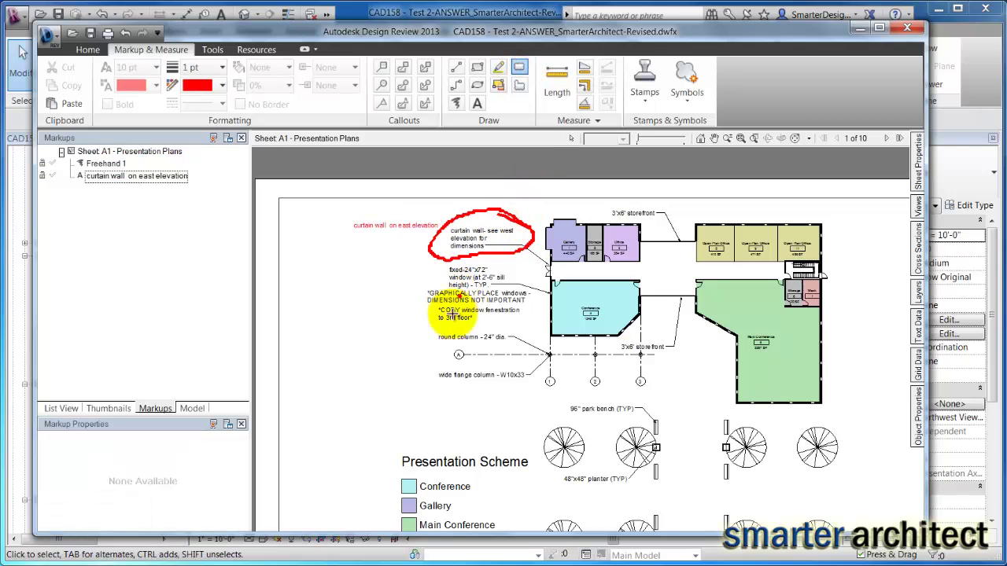
{"action": "left_click_drag", "start_coordinate": [415, 286], "coordinate": [536, 320]}
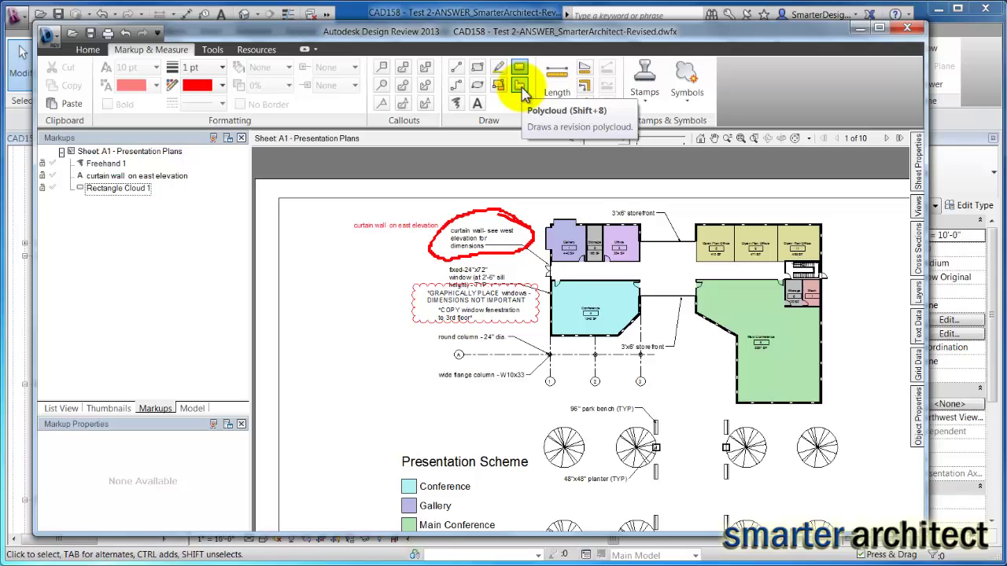
{"action": "left_click", "coordinate": [520, 86]}
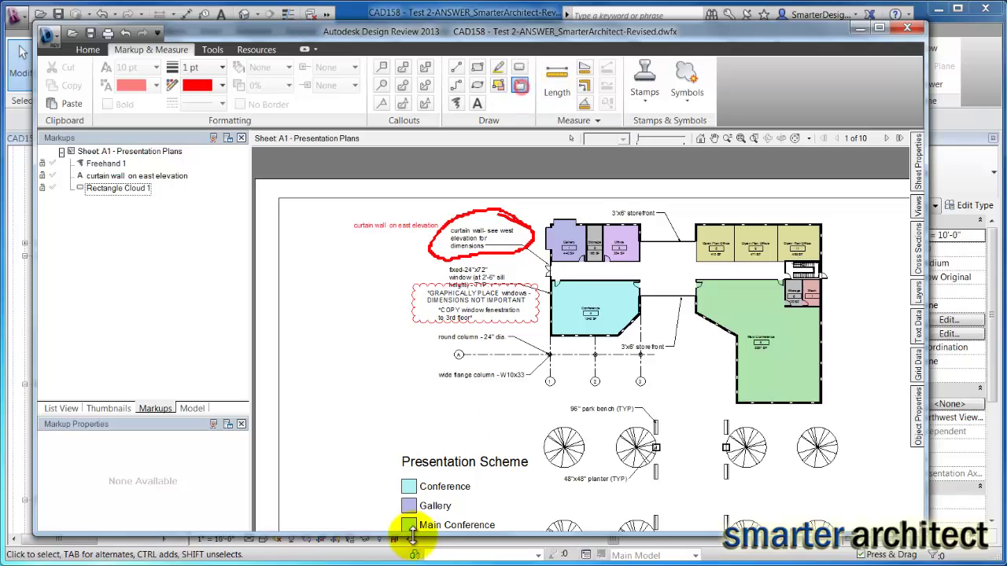
{"action": "left_click", "coordinate": [433, 366]}
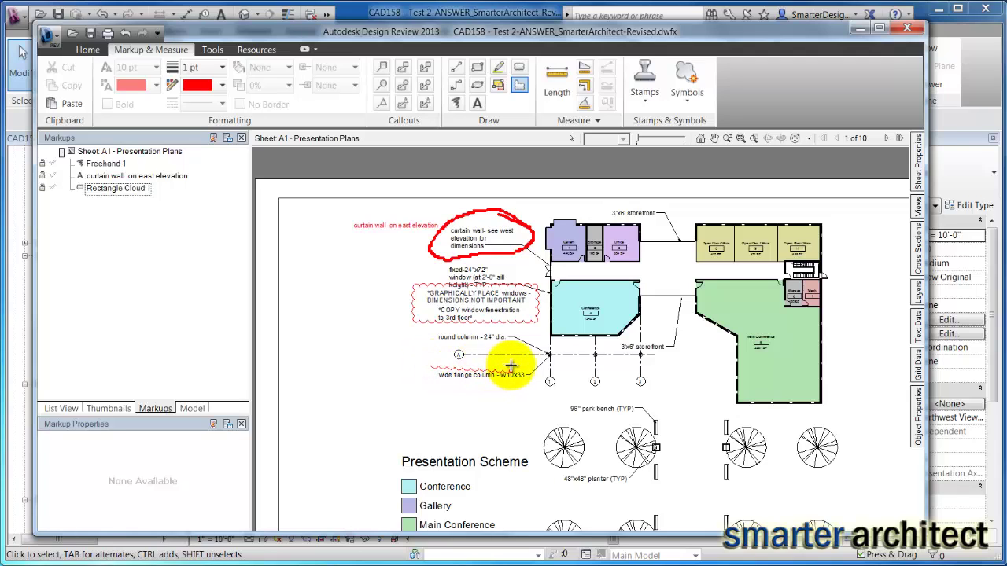
{"action": "left_click", "coordinate": [540, 367]}
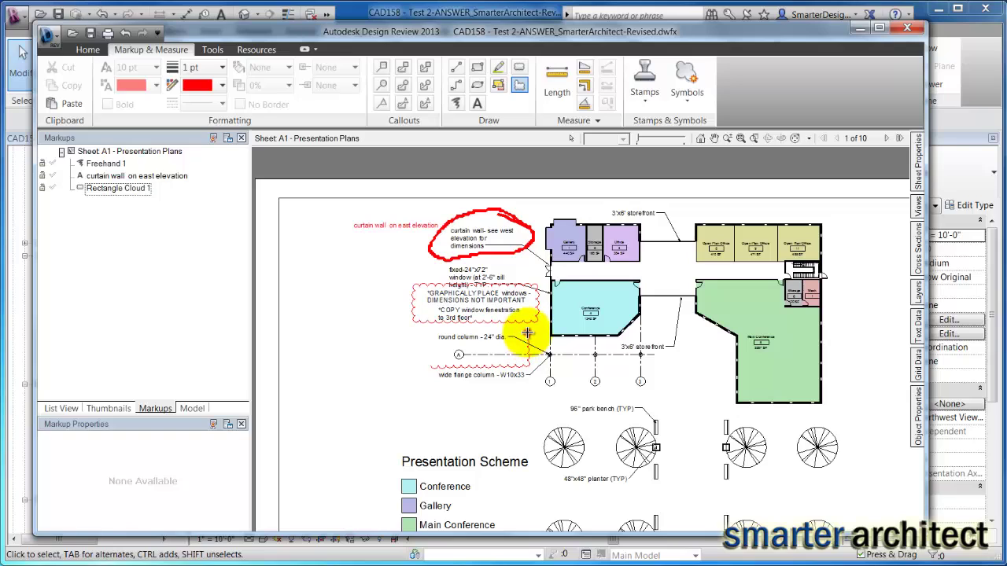
{"action": "left_click", "coordinate": [527, 334]}
{"action": "left_click", "coordinate": [475, 336]}
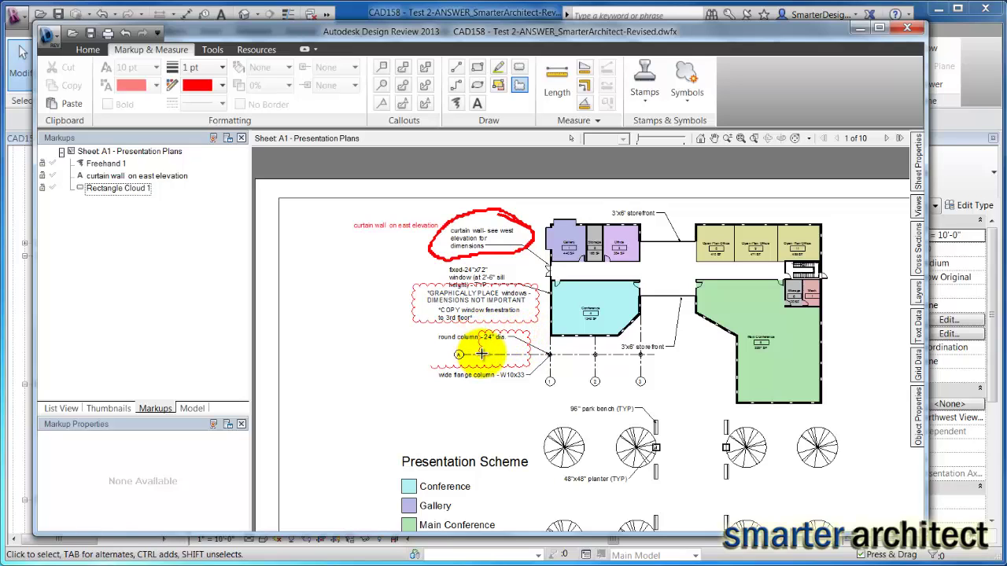
{"action": "left_click", "coordinate": [482, 354]}
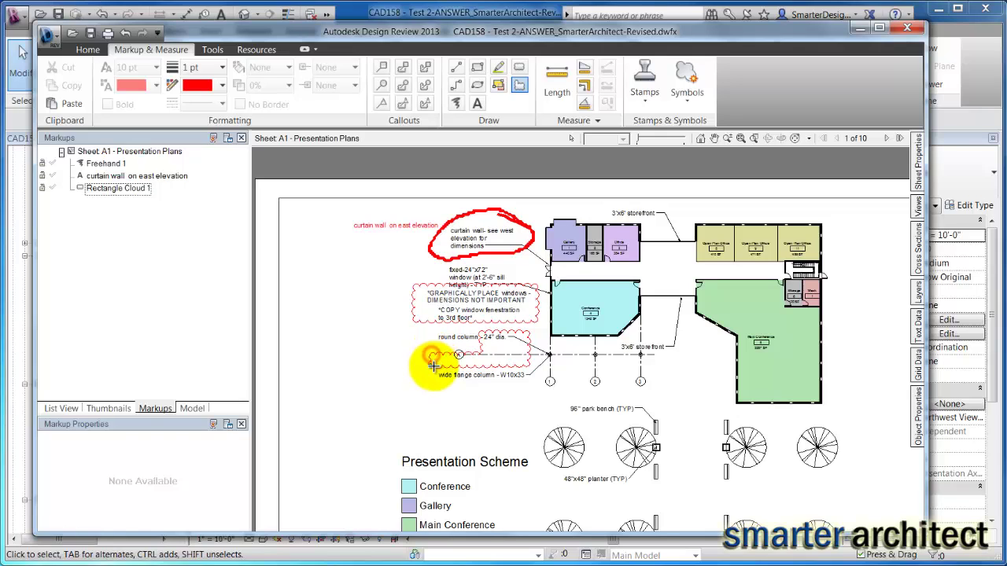
{"action": "double_click", "coordinate": [430, 358]}
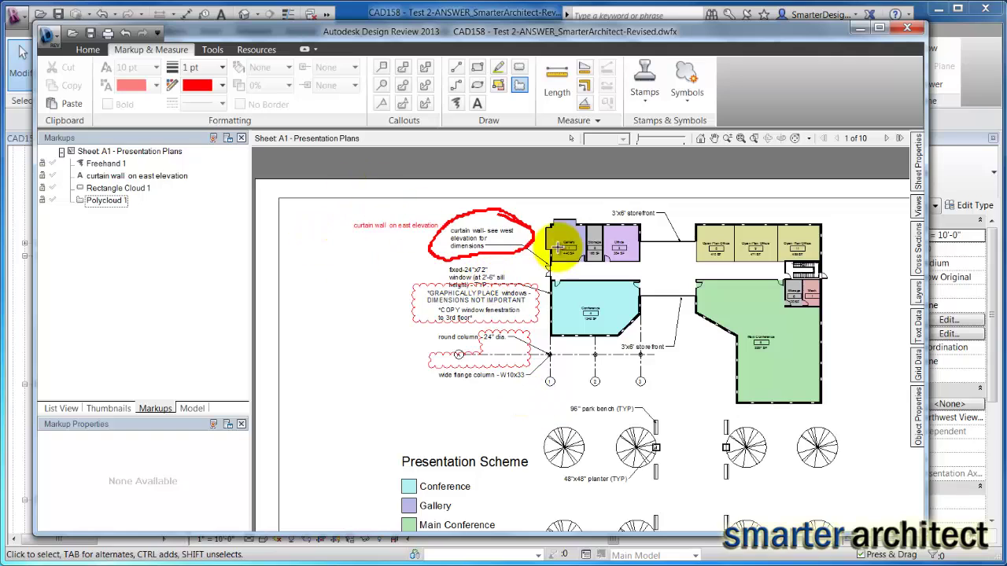
Step: Highlight the round column note with a yellow freehand highlight at 20 pt
{"action": "left_click", "coordinate": [500, 70]}
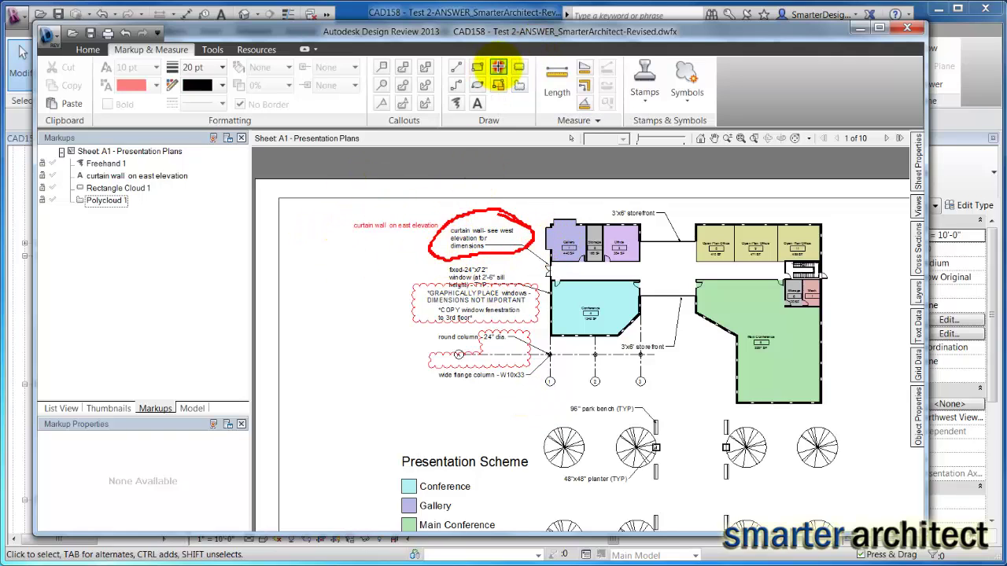
{"action": "left_click", "coordinate": [223, 86]}
{"action": "left_click", "coordinate": [196, 139]}
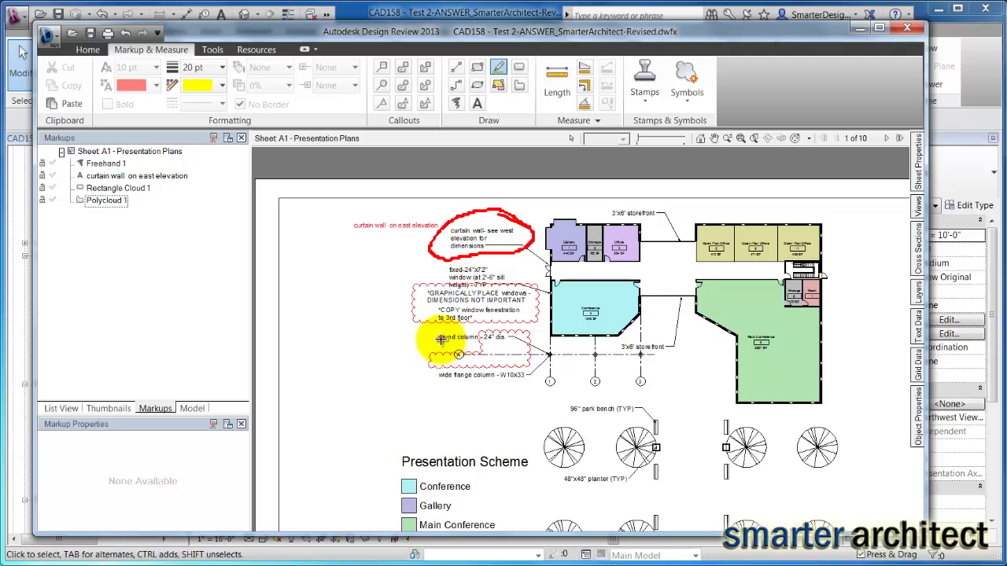
{"action": "mouse_move", "coordinate": [441, 339]}
{"action": "left_mouse_down"}
{"action": "mouse_move", "coordinate": [496, 337]}
{"action": "mouse_move", "coordinate": [440, 336]}
{"action": "mouse_move", "coordinate": [513, 336]}
{"action": "left_mouse_up"}
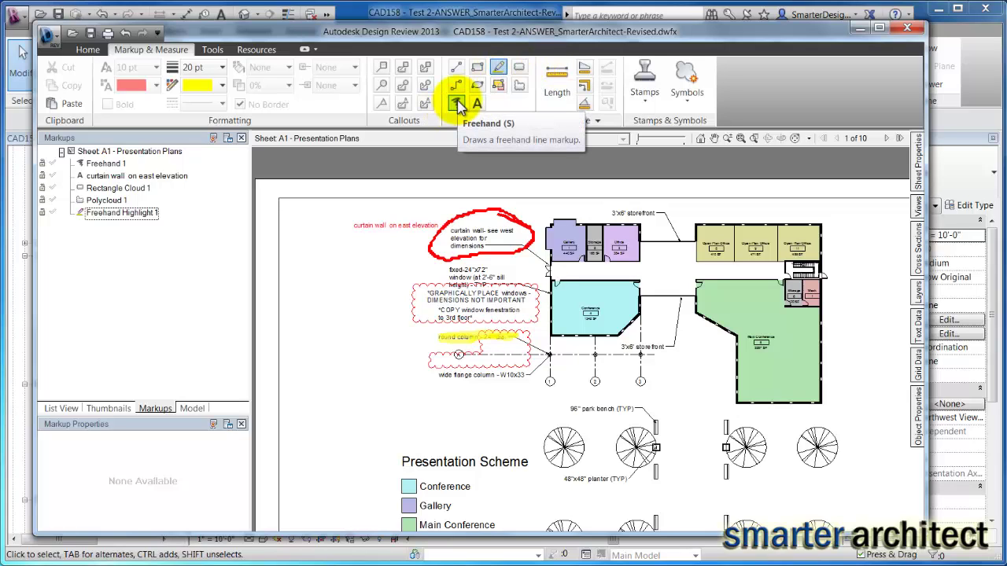
{"action": "left_click", "coordinate": [220, 71]}
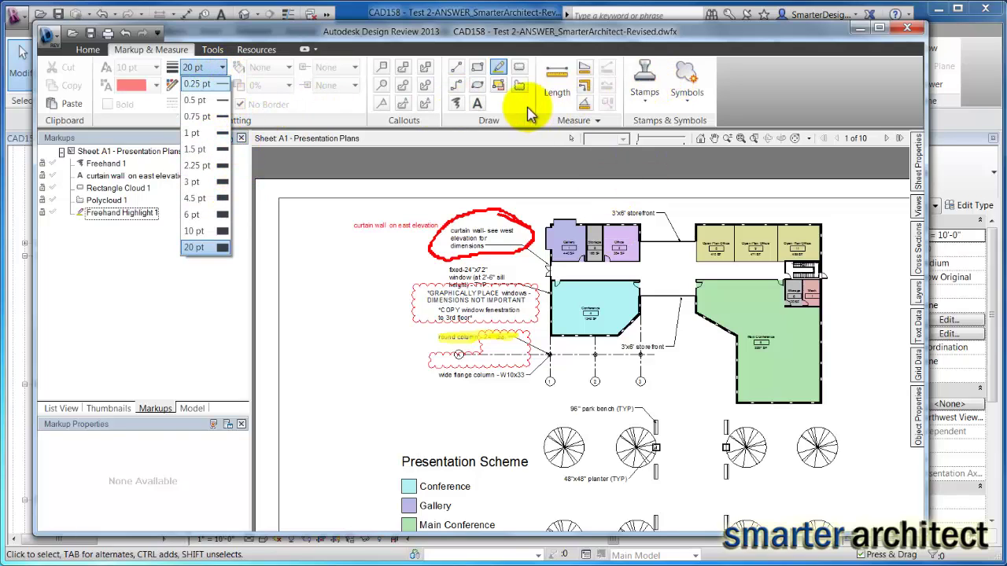
Step: Browse the available stamps and place a NOT FOR CONSTRUCTION stamp on sheet A1
{"action": "left_click", "coordinate": [647, 104]}
{"action": "left_click", "coordinate": [646, 105]}
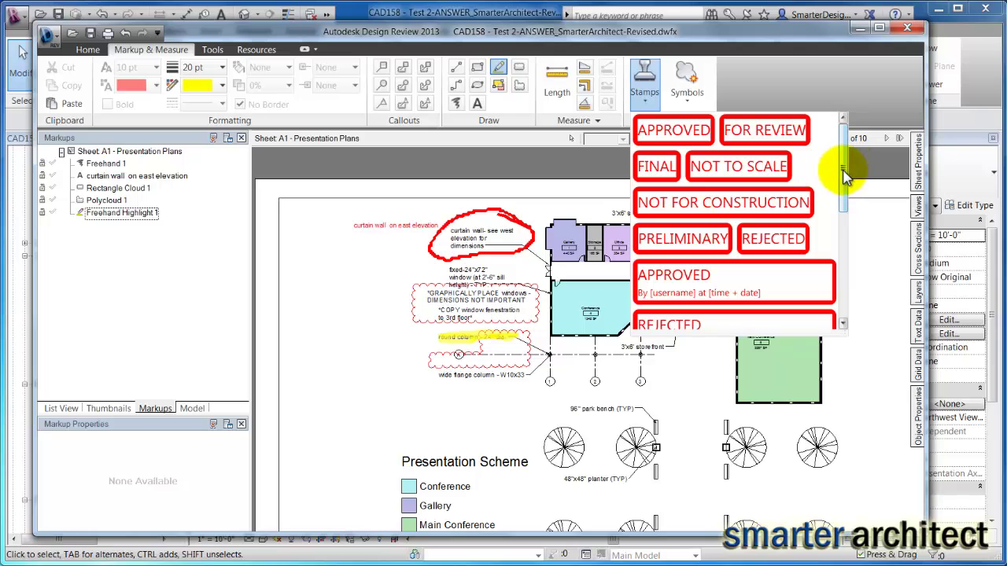
{"action": "left_click_drag", "start_coordinate": [843, 175], "coordinate": [860, 159]}
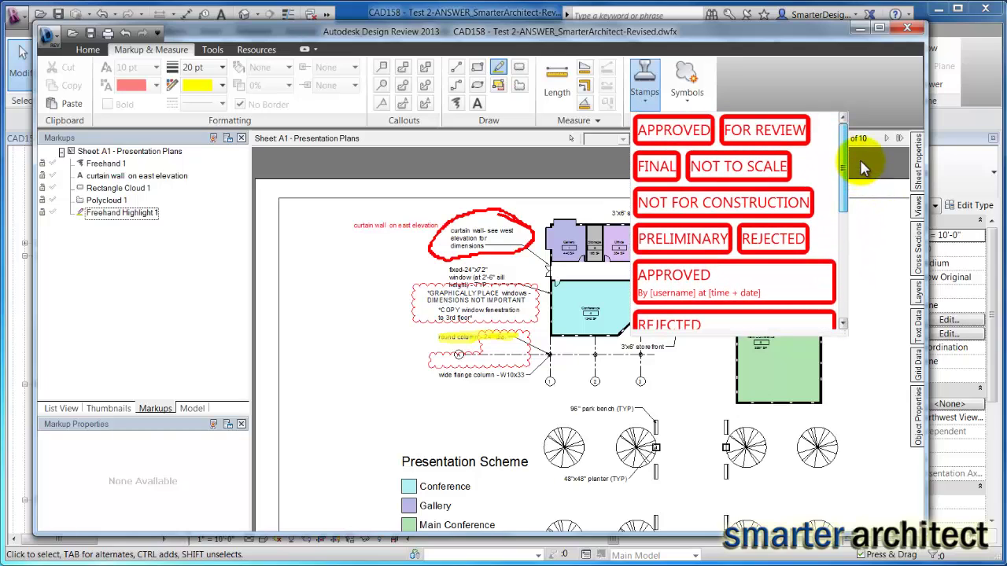
{"action": "left_click", "coordinate": [803, 203]}
{"action": "left_click", "coordinate": [496, 375]}
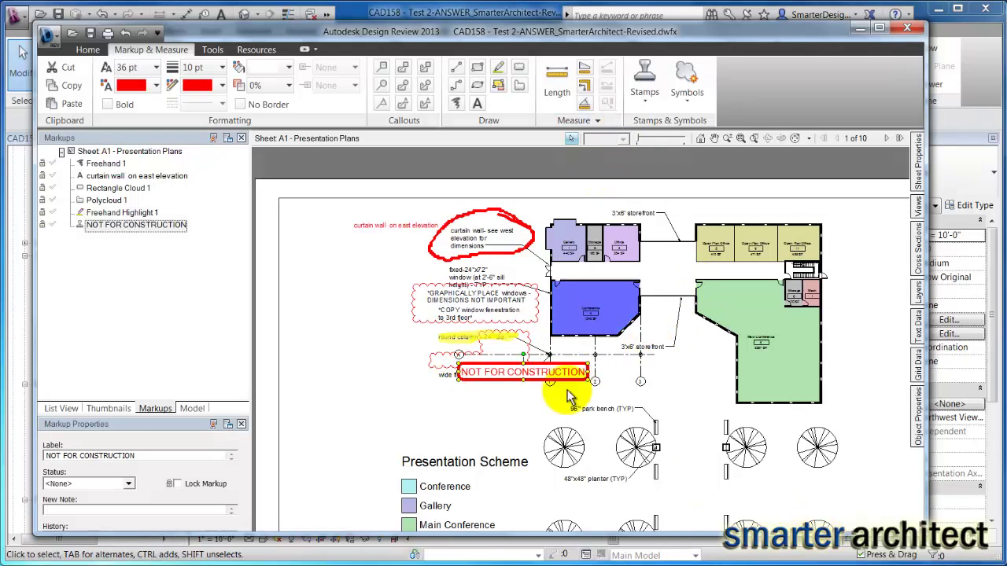
Step: Move the NOT FOR CONSTRUCTION stamp to the sheet's lower right corner, just below the title block, and deselect it
{"action": "left_click_drag", "start_coordinate": [551, 363], "coordinate": [439, 434]}
{"action": "left_click_drag", "start_coordinate": [423, 396], "coordinate": [372, 189]}
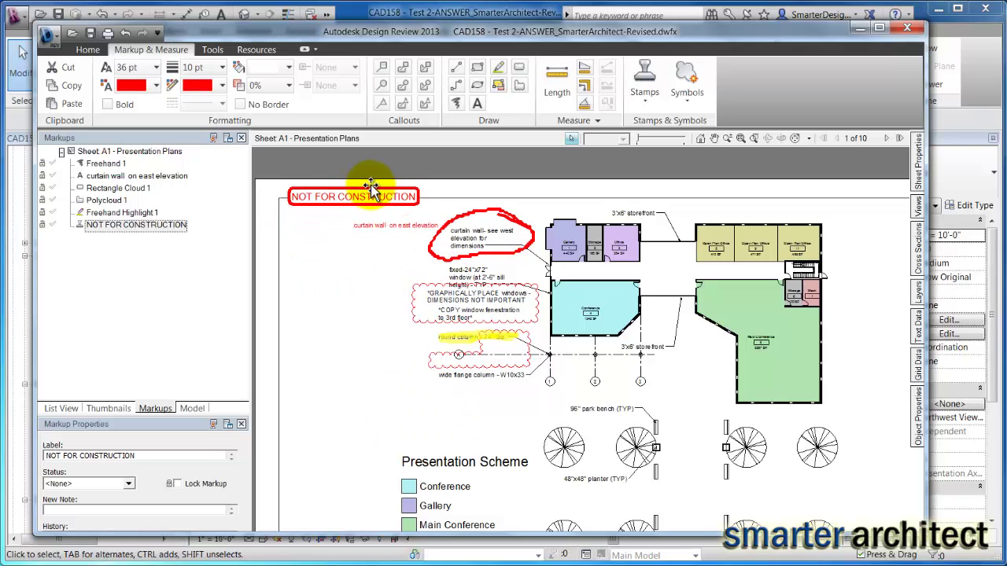
{"action": "scroll", "coordinate": [472, 195], "scroll_direction": "down", "scroll_amount": 3}
{"action": "scroll", "coordinate": [465, 193], "scroll_direction": "up", "scroll_amount": 1}
{"action": "scroll", "coordinate": [462, 196], "scroll_direction": "down", "scroll_amount": 1}
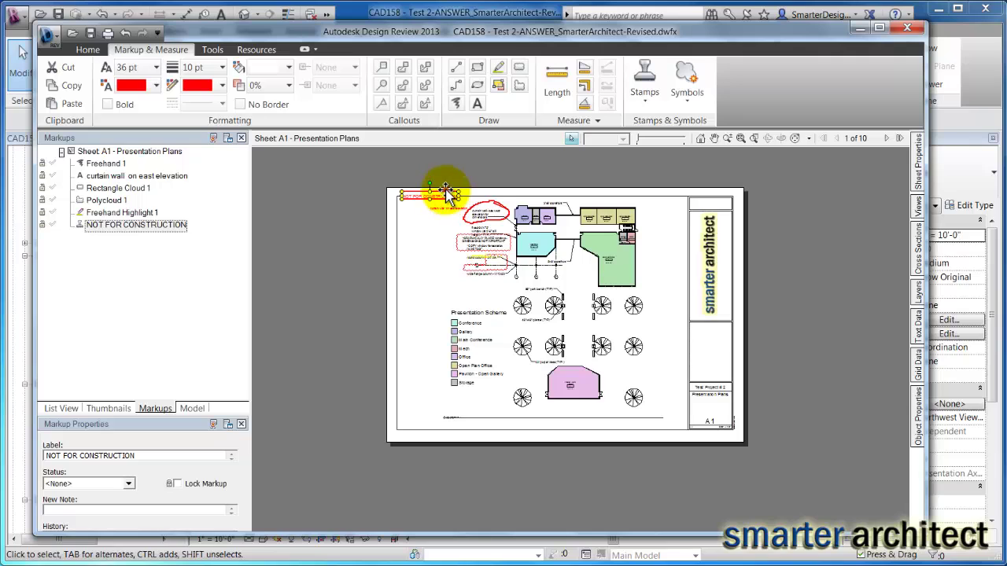
{"action": "left_click_drag", "start_coordinate": [445, 192], "coordinate": [707, 435]}
{"action": "scroll", "coordinate": [609, 317], "scroll_direction": "up", "scroll_amount": 3}
{"action": "scroll", "coordinate": [580, 304], "scroll_direction": "down", "scroll_amount": 3}
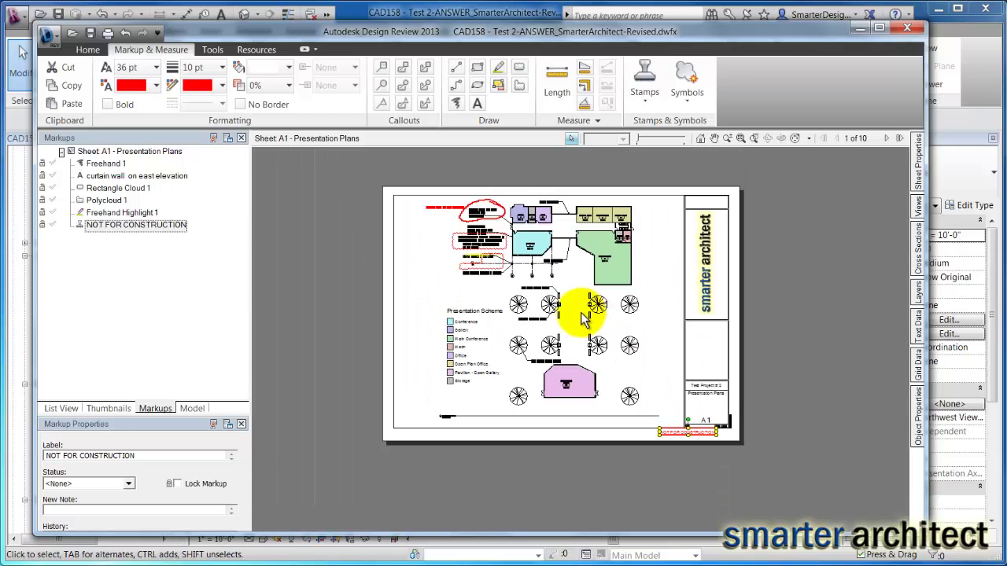
{"action": "left_click", "coordinate": [653, 277]}
{"action": "scroll", "coordinate": [578, 197], "scroll_direction": "up", "scroll_amount": 3}
{"action": "scroll", "coordinate": [622, 213], "scroll_direction": "down", "scroll_amount": 2}
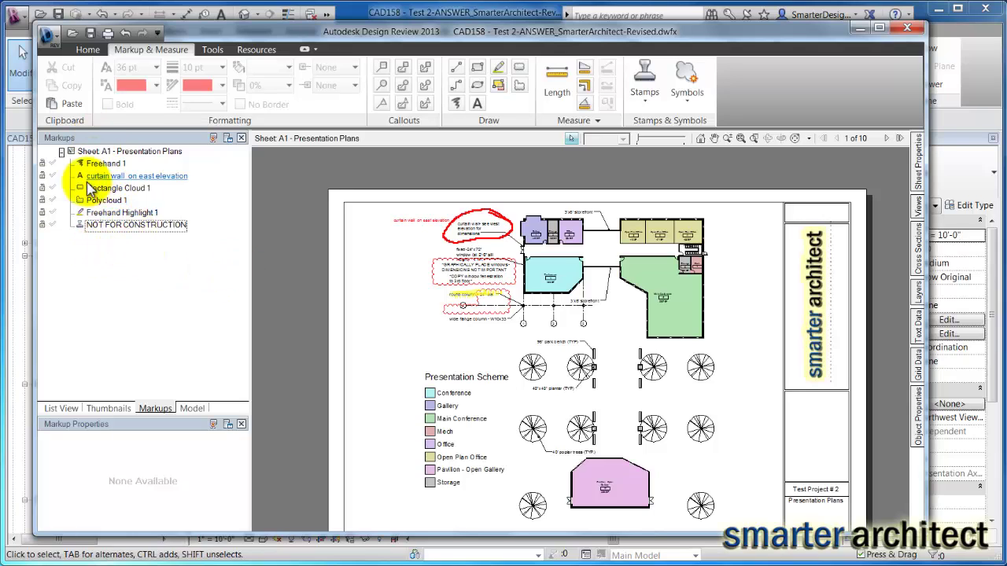
Step: Lock the NOT FOR CONSTRUCTION stamp in the markup list and unlock it again
{"action": "left_click", "coordinate": [46, 227]}
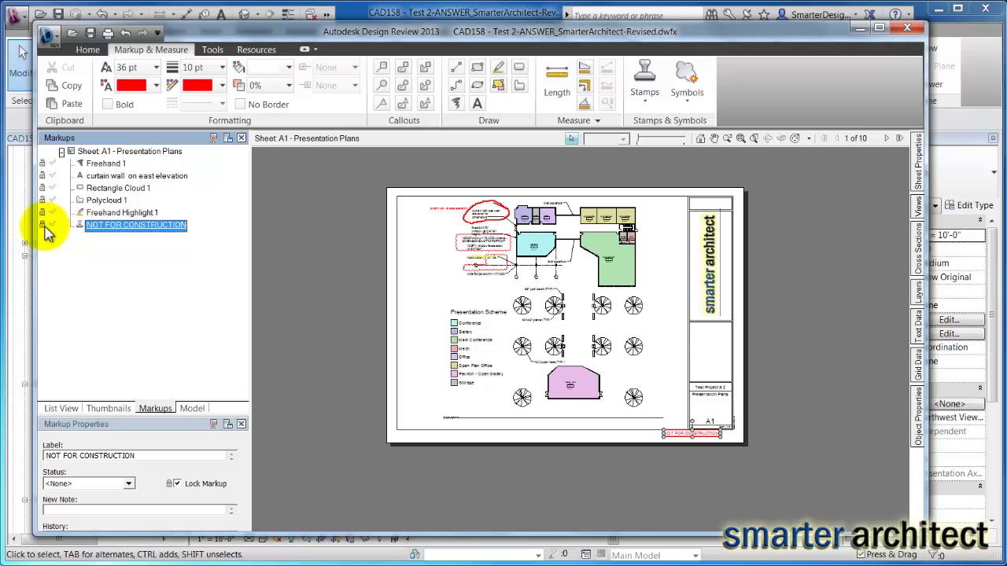
{"action": "left_click", "coordinate": [44, 226]}
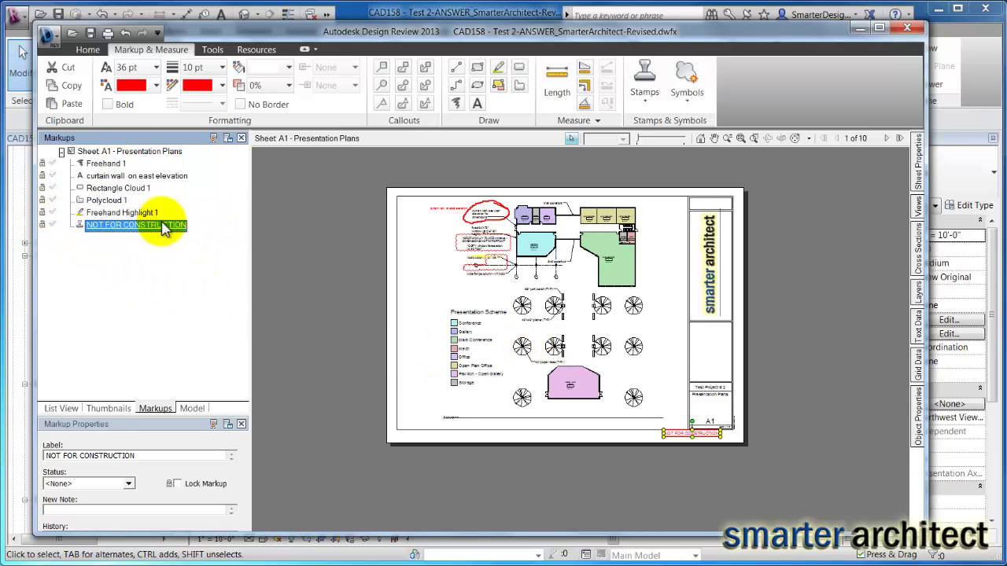
{"action": "left_click", "coordinate": [53, 226]}
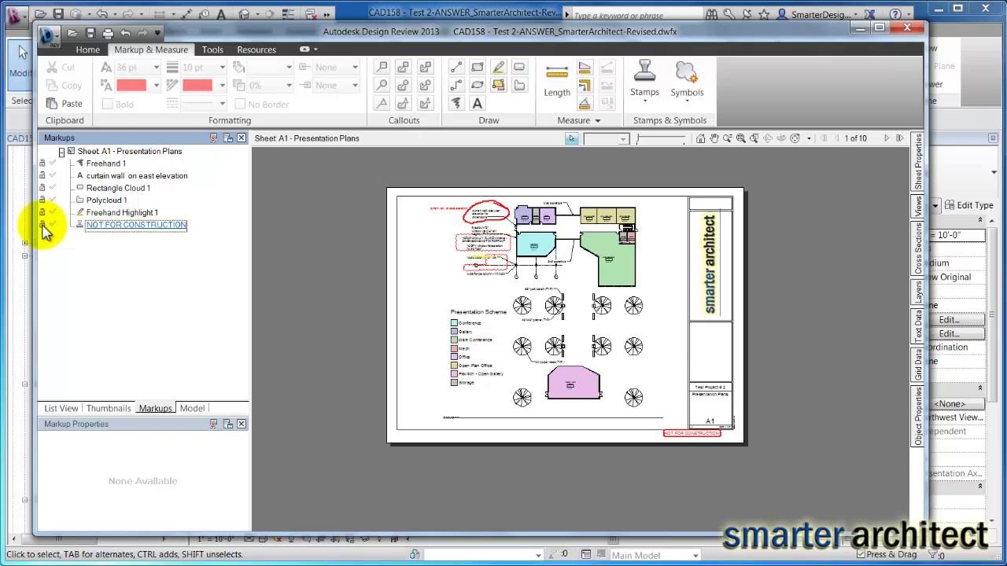
{"action": "right_click", "coordinate": [144, 227]}
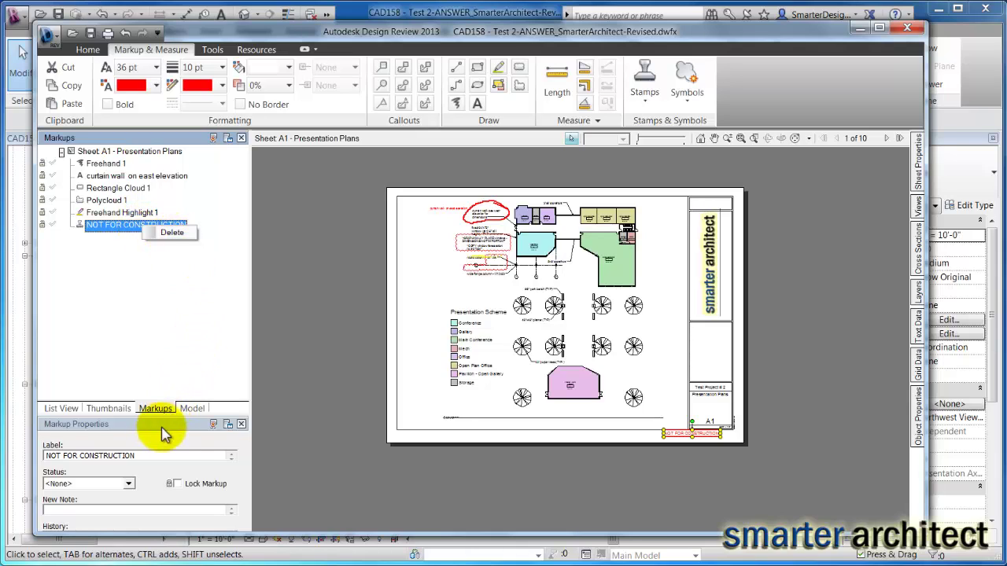
Step: Check the sheet's model list, return to the markup list and enlarge the markup properties area below it
{"action": "left_click", "coordinate": [196, 409]}
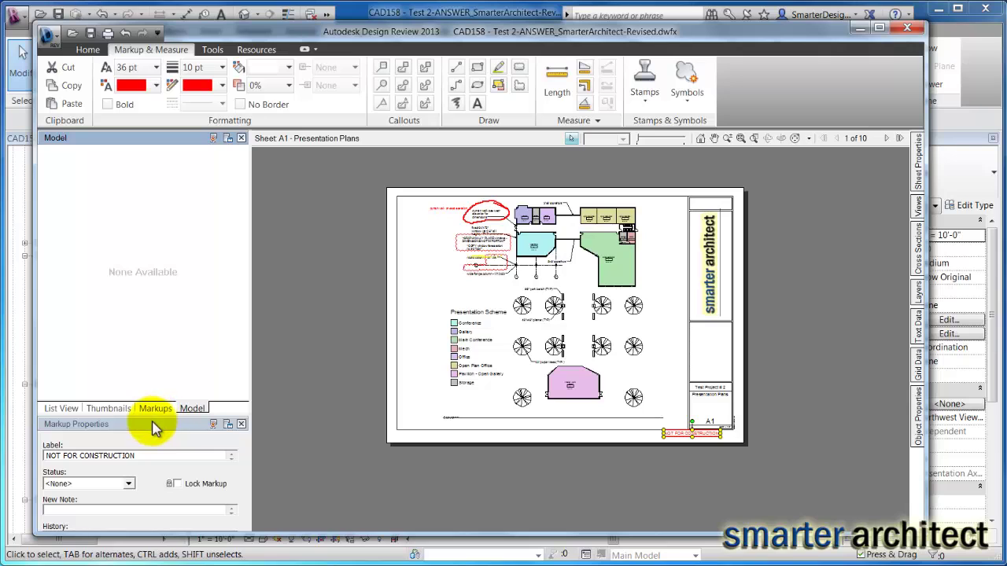
{"action": "left_click_drag", "start_coordinate": [157, 416], "coordinate": [183, 303]}
{"action": "left_click", "coordinate": [162, 301]}
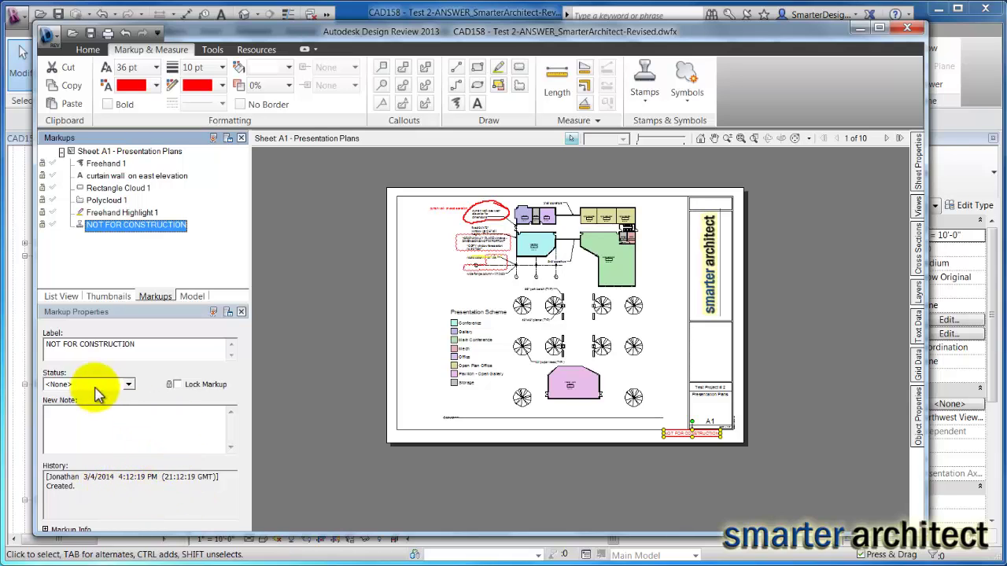
Step: Set the NOT FOR CONSTRUCTION stamp's status to Done and change it back to <None>
{"action": "left_click", "coordinate": [125, 384]}
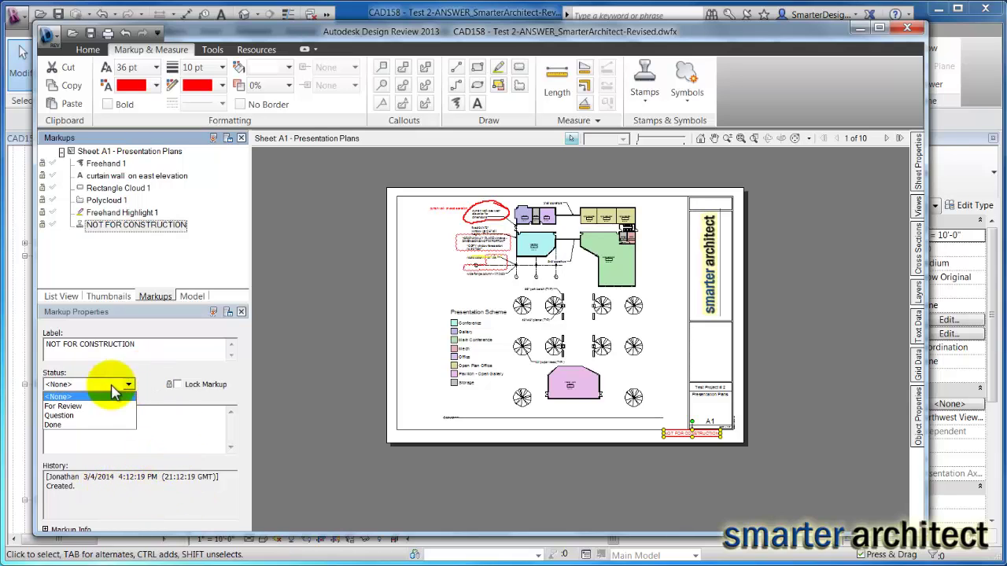
{"action": "left_click", "coordinate": [69, 425]}
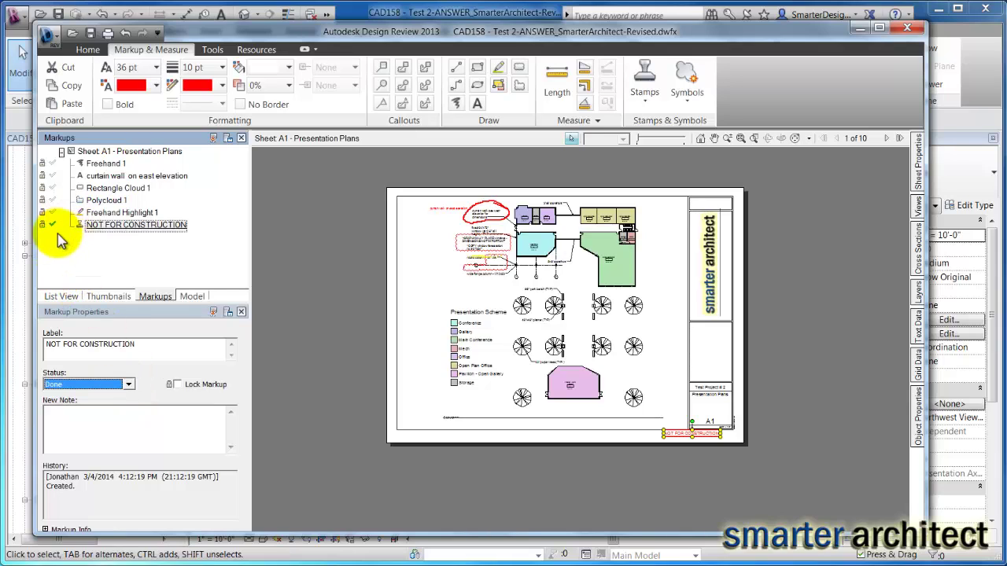
{"action": "left_click", "coordinate": [128, 384]}
{"action": "left_click", "coordinate": [111, 397]}
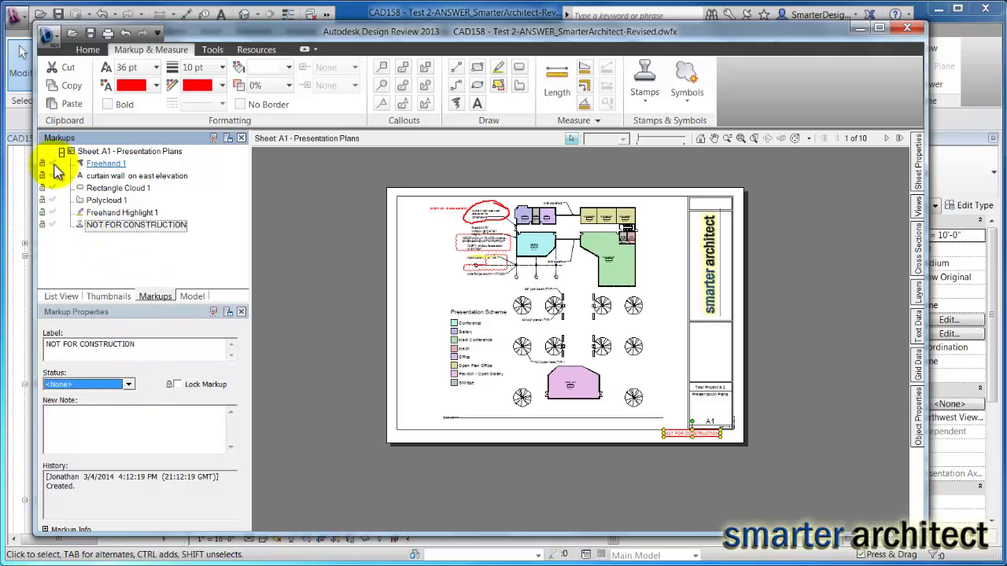
Step: Delete the Freehand 1 markup circling the curtain wall note on sheet A1 and clear the selection
{"action": "left_click", "coordinate": [103, 163]}
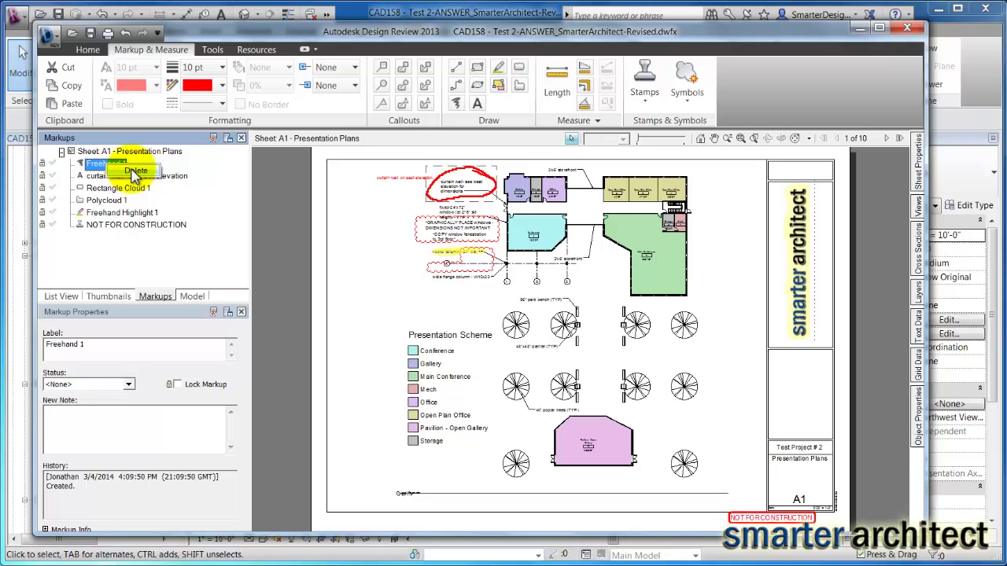
{"action": "left_click", "coordinate": [133, 173]}
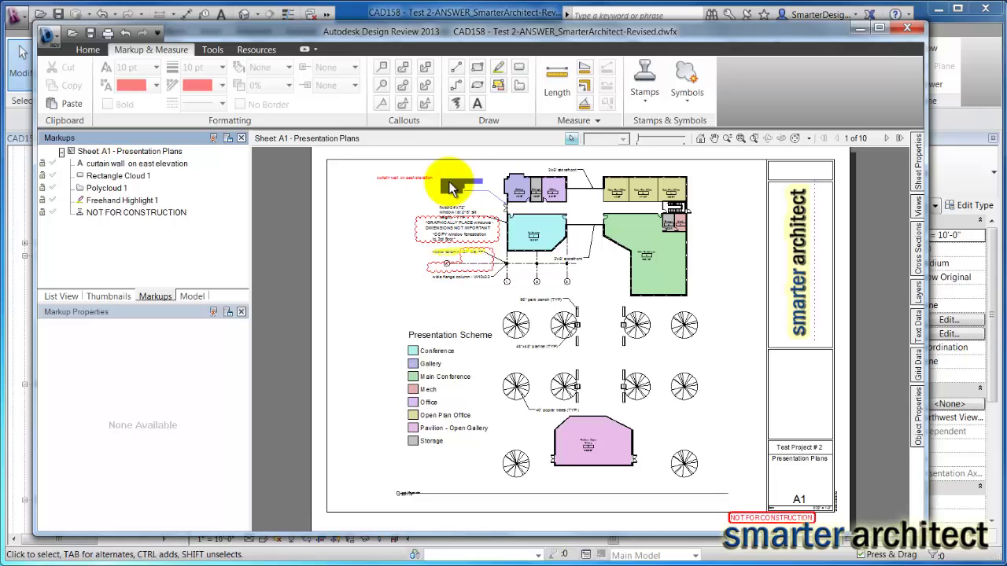
{"action": "left_click", "coordinate": [550, 195]}
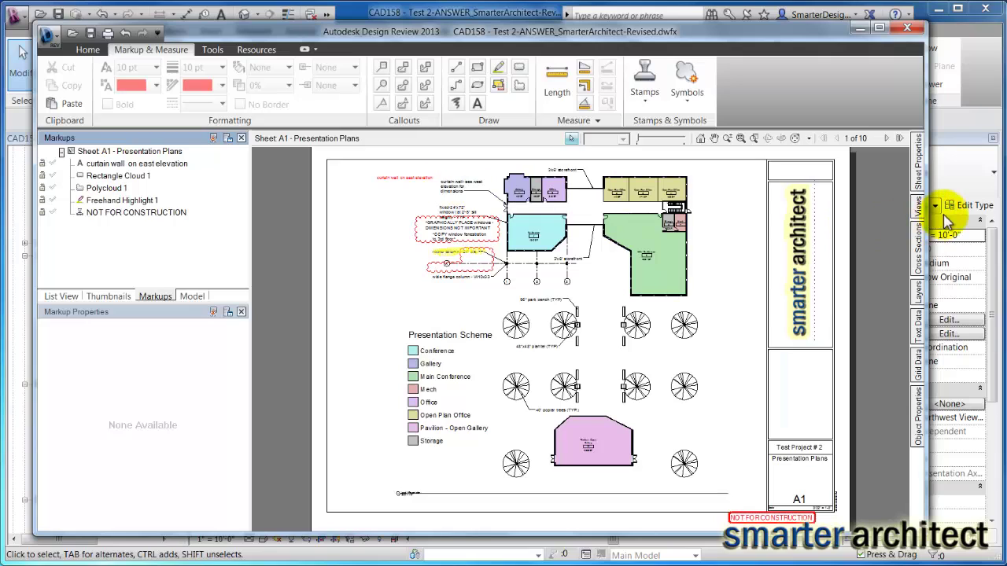
{"action": "left_click", "coordinate": [917, 245]}
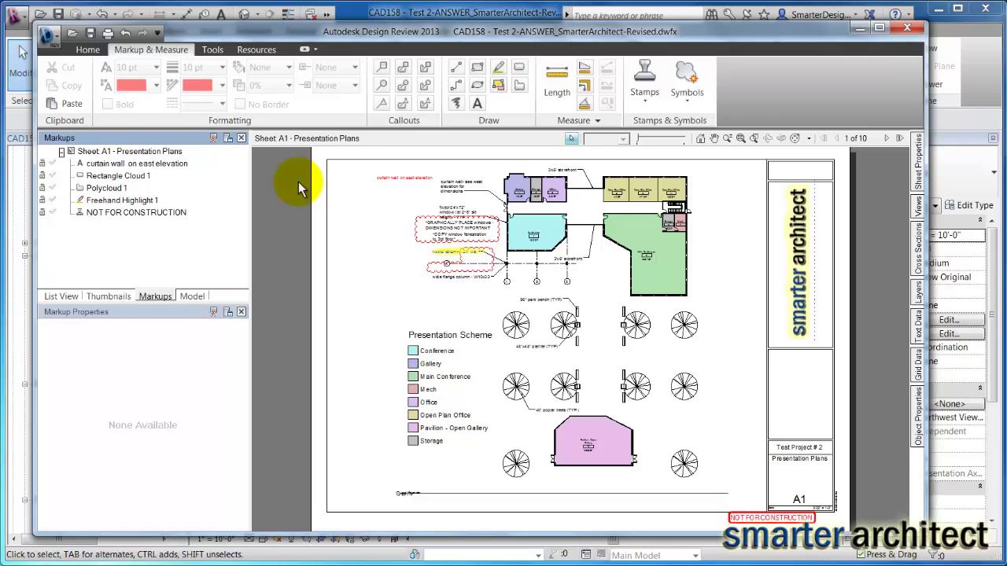
Step: Open sheet A8 - Presentation Axons from the sheet thumbnails and display the markup list again
{"action": "left_click", "coordinate": [106, 297]}
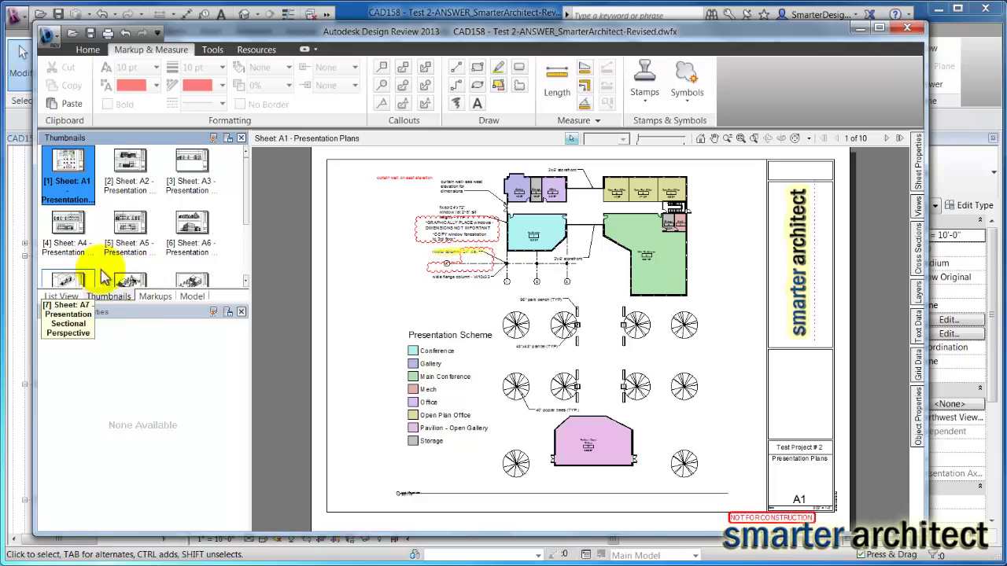
{"action": "left_click", "coordinate": [135, 285]}
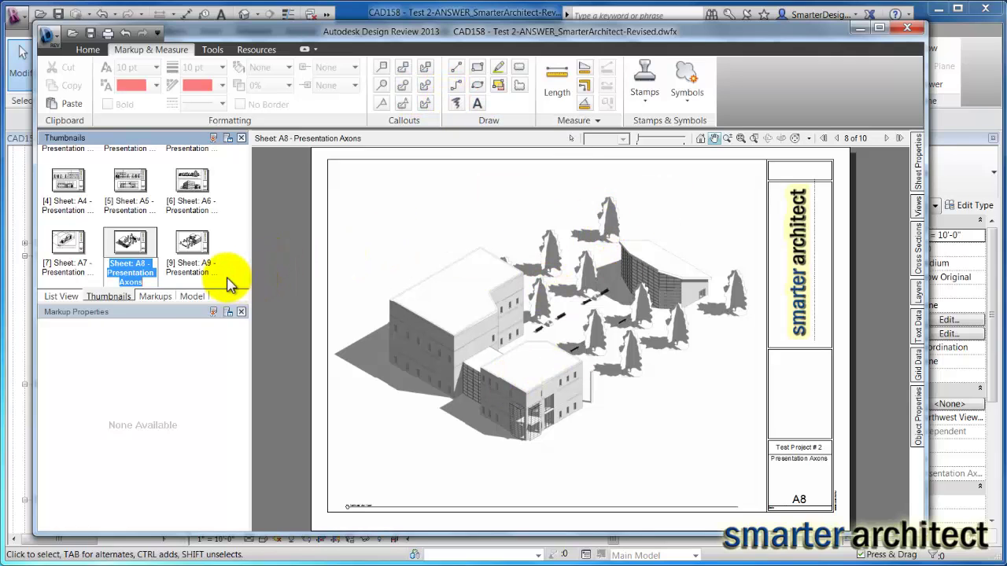
{"action": "left_click", "coordinate": [155, 297]}
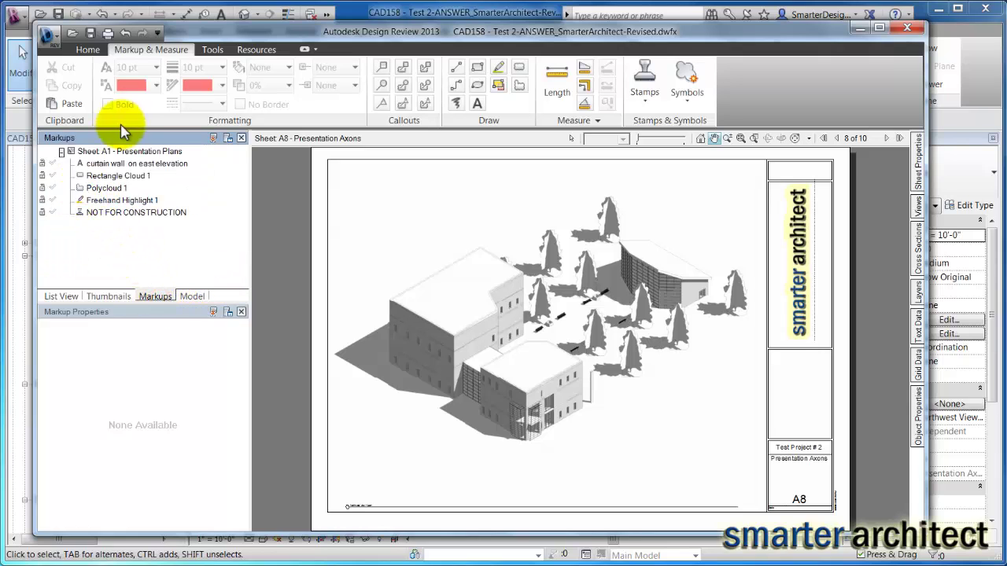